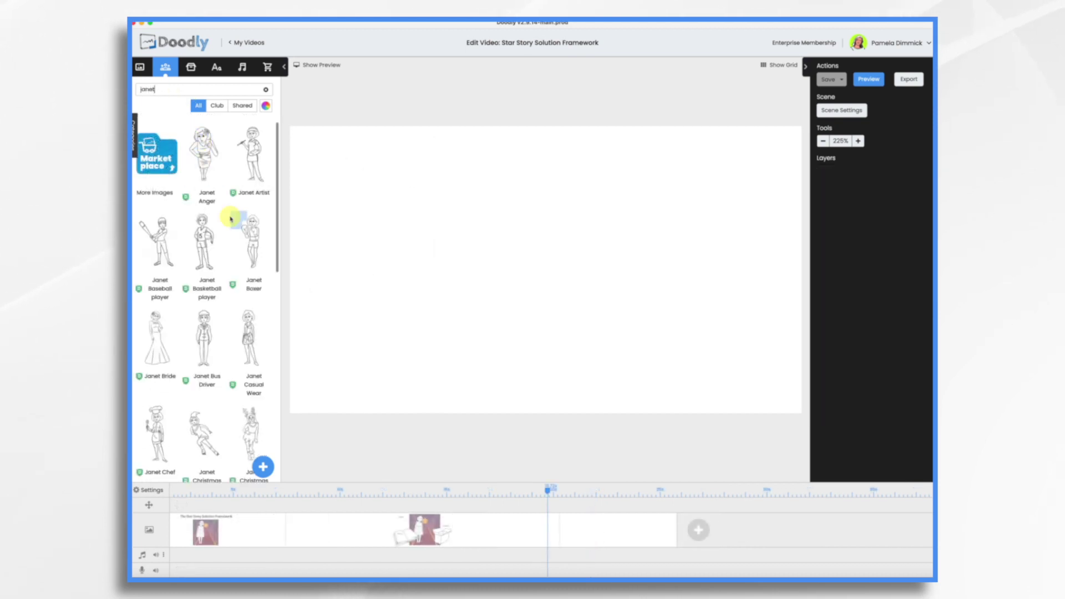
Add the Janet Professor character to the empty scene and enlarge it in the right half of the canvas.
scroll(221, 357, down, 5)
scroll(223, 361, down, 10)
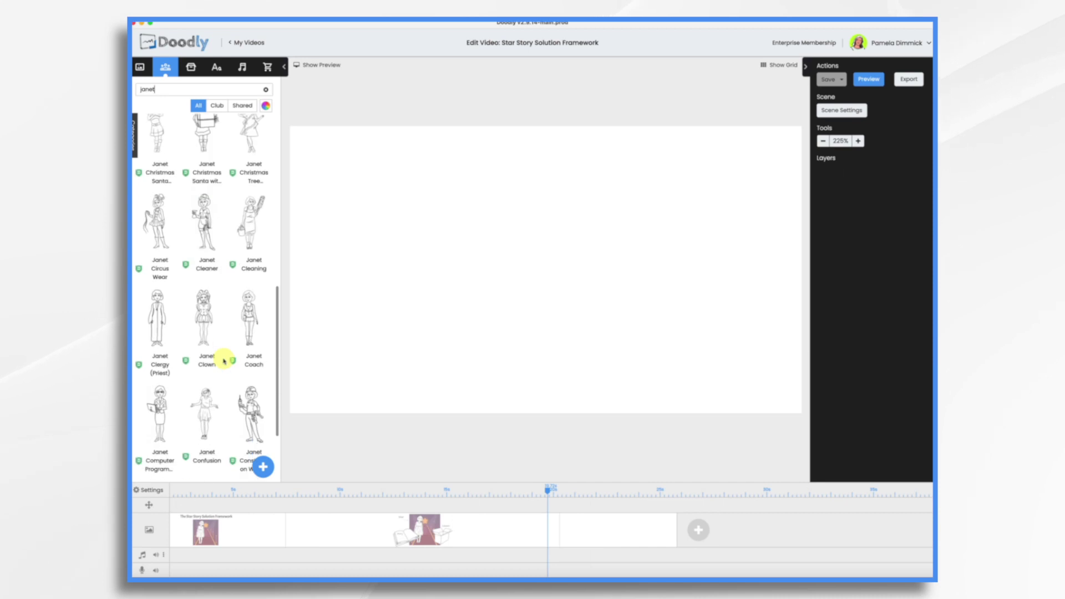
scroll(223, 361, down, 10)
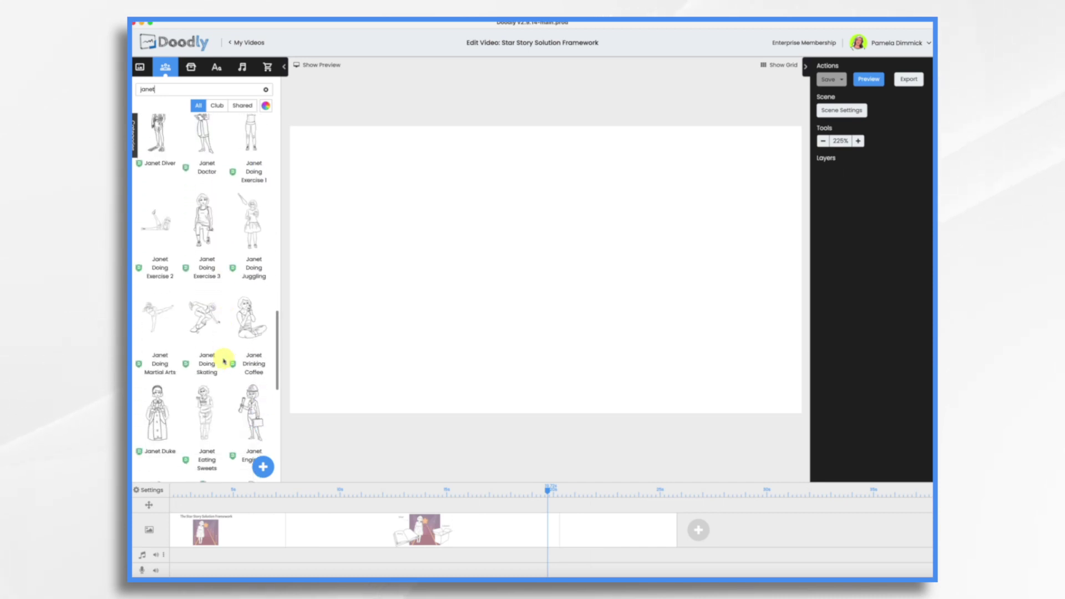
scroll(224, 361, down, 10)
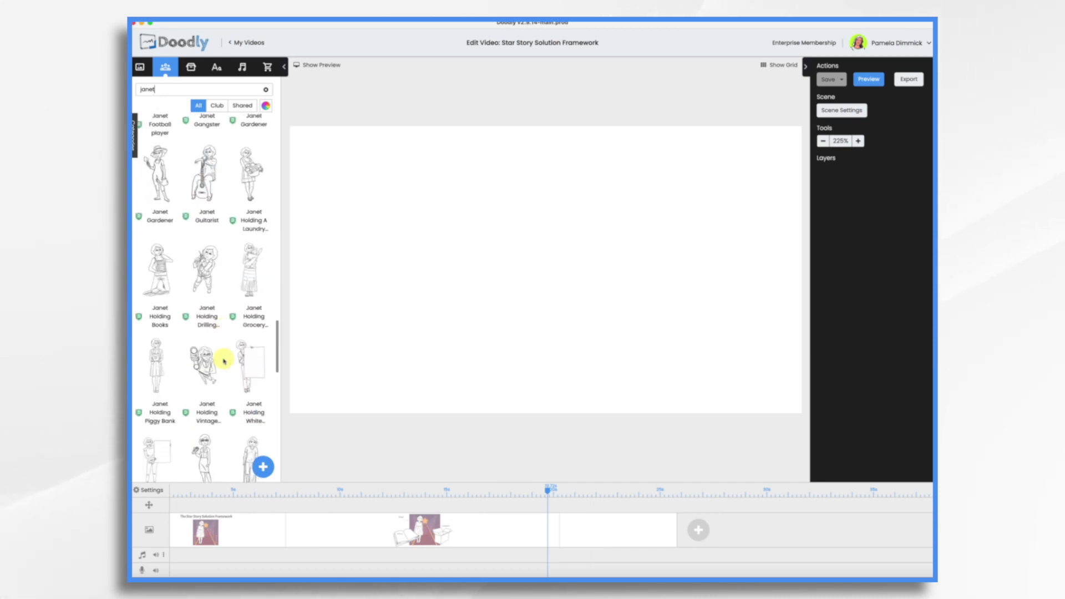
scroll(223, 362, down, 10)
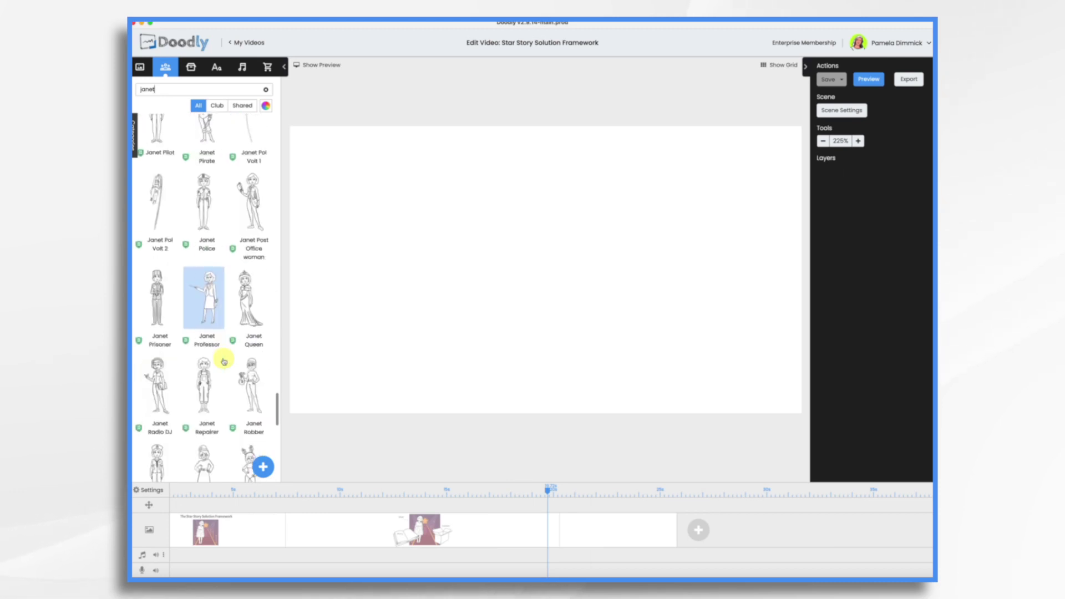
drag(212, 296, 532, 267)
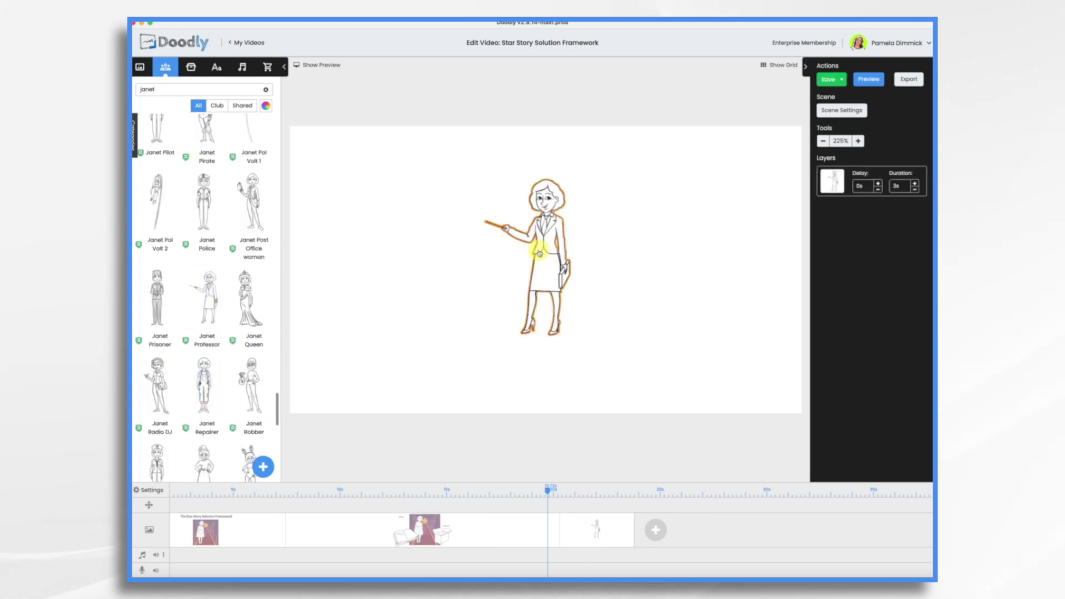
drag(530, 348, 507, 452)
drag(561, 328, 673, 301)
Replace the current scene's content with the classroom scene template showing a teacher and three seated students.
click(140, 68)
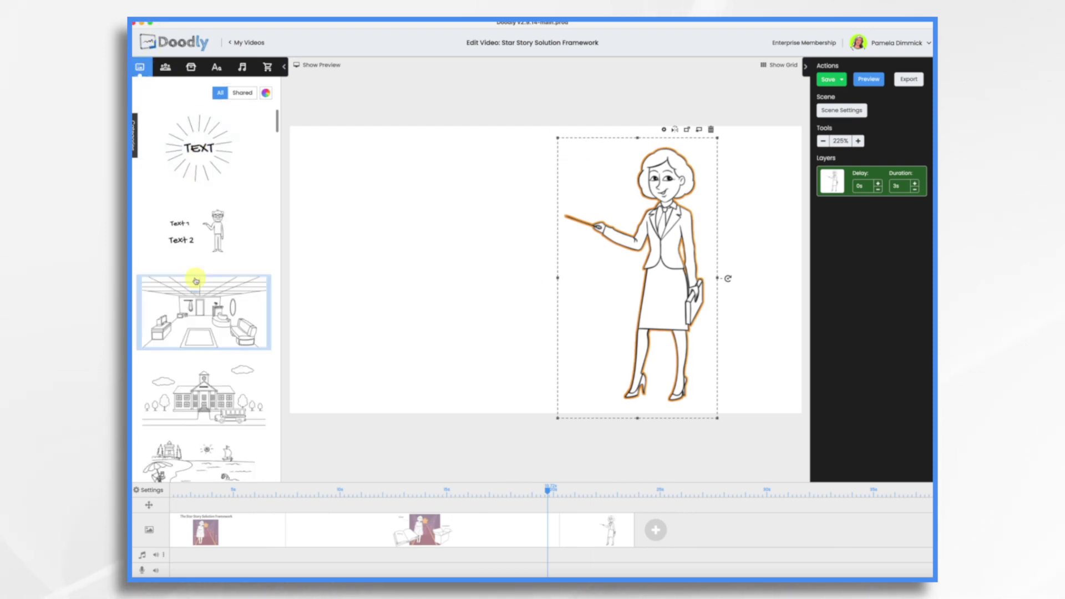
scroll(195, 279, down, 5)
scroll(195, 278, down, 5)
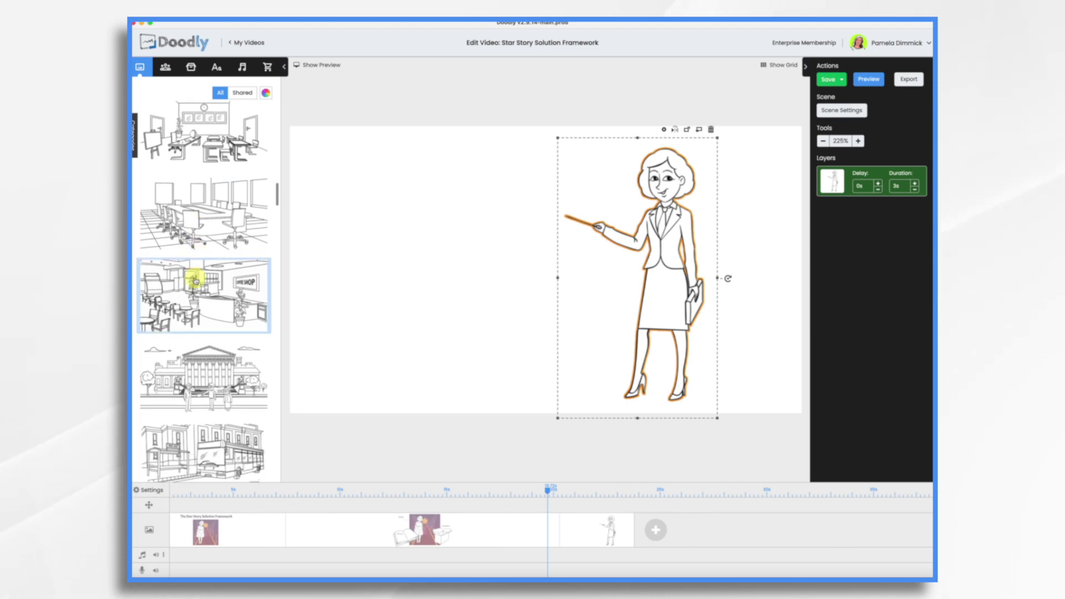
scroll(195, 280, up, 1)
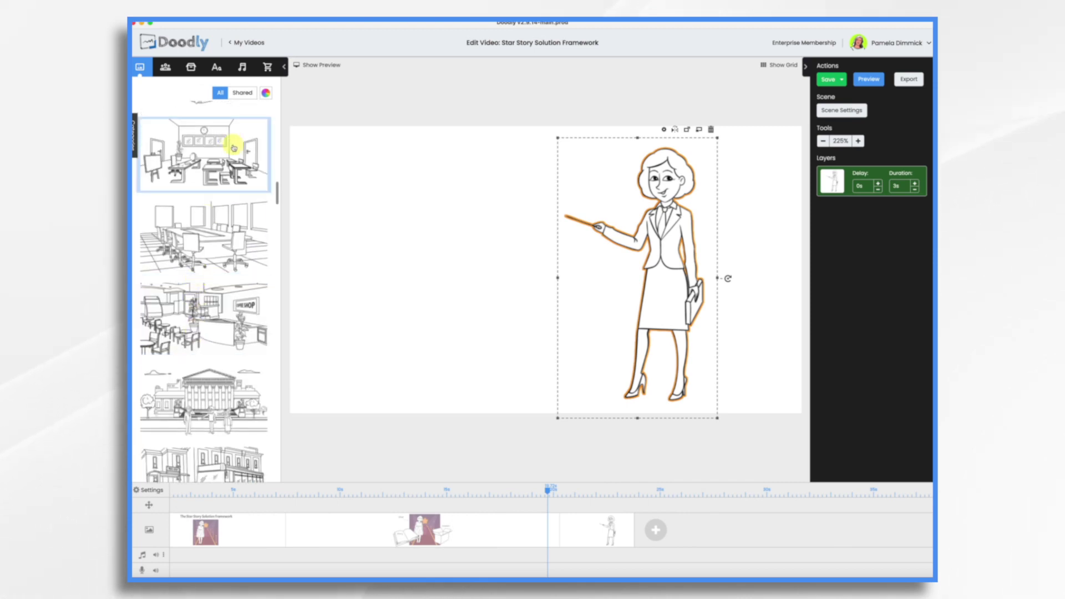
scroll(233, 145, down, 8)
drag(213, 336, 499, 260)
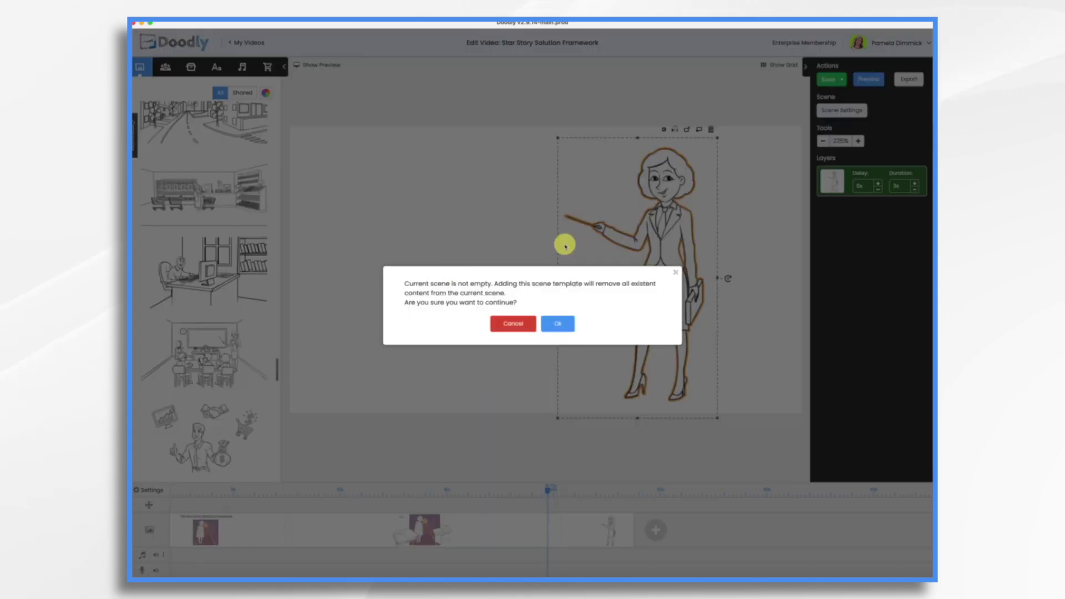
click(558, 324)
Replace the template's teacher with the Janet Professor character, sized to stand beside the blackboard.
click(674, 227)
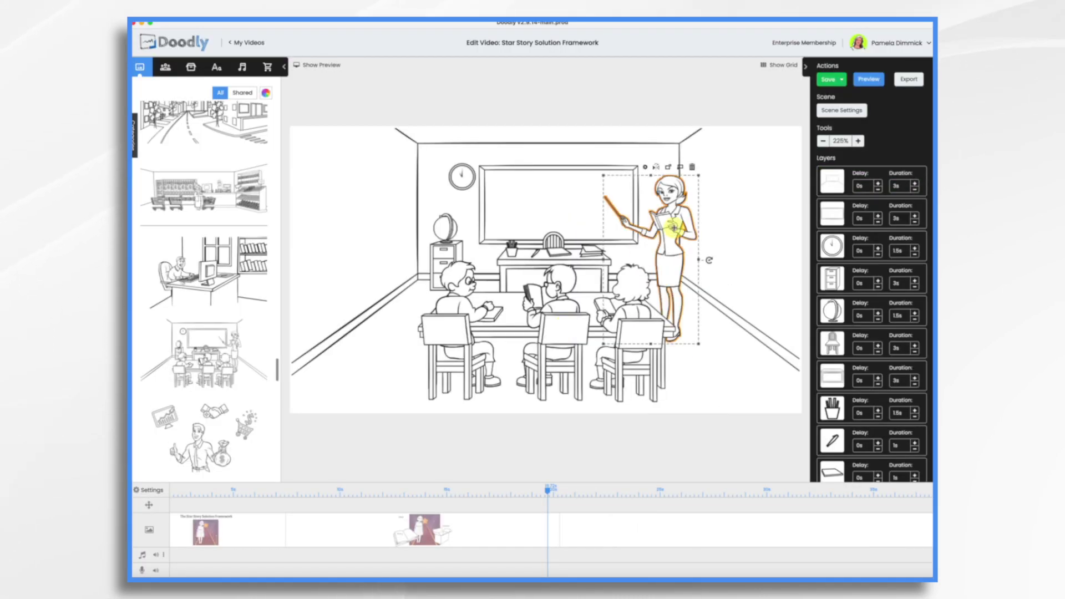
click(166, 67)
drag(210, 290, 681, 251)
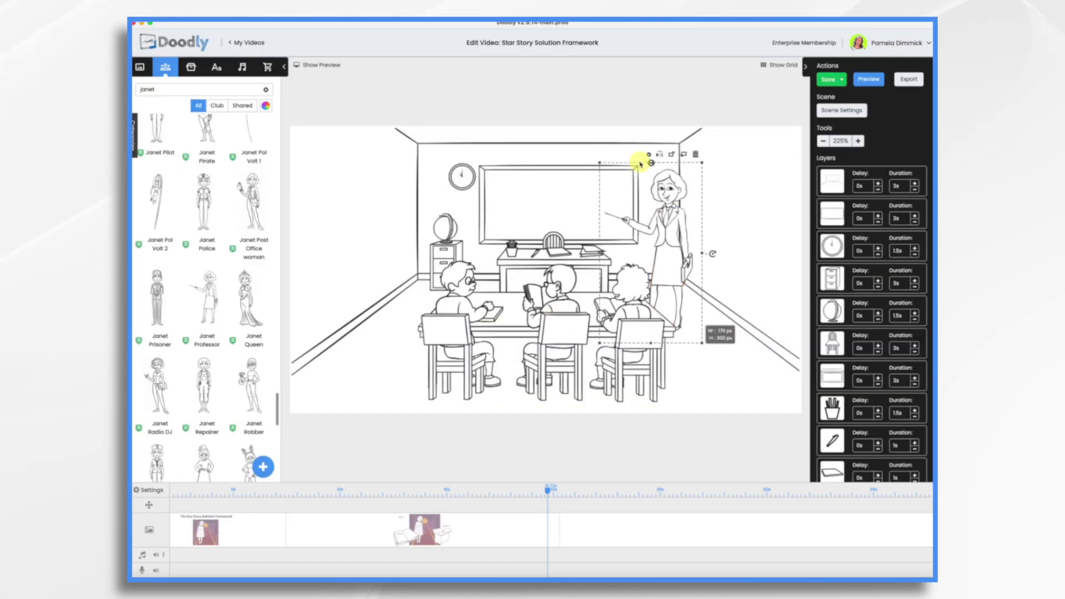
Find the Thought Bubble prop with the search term "bubble" and place it, scaled down, above the leftmost student.
click(191, 67)
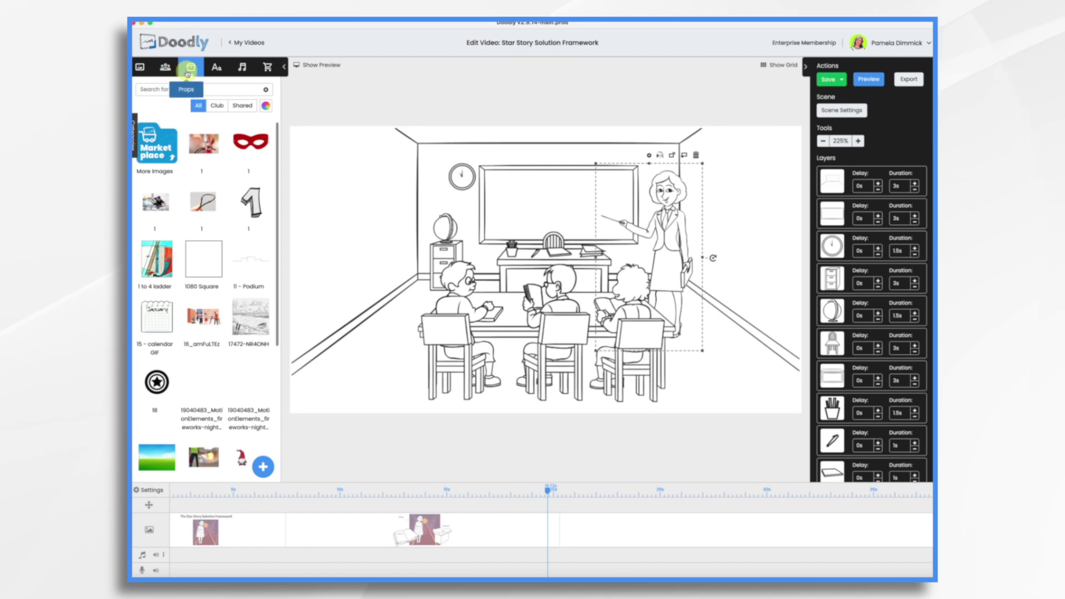
text(bubble)
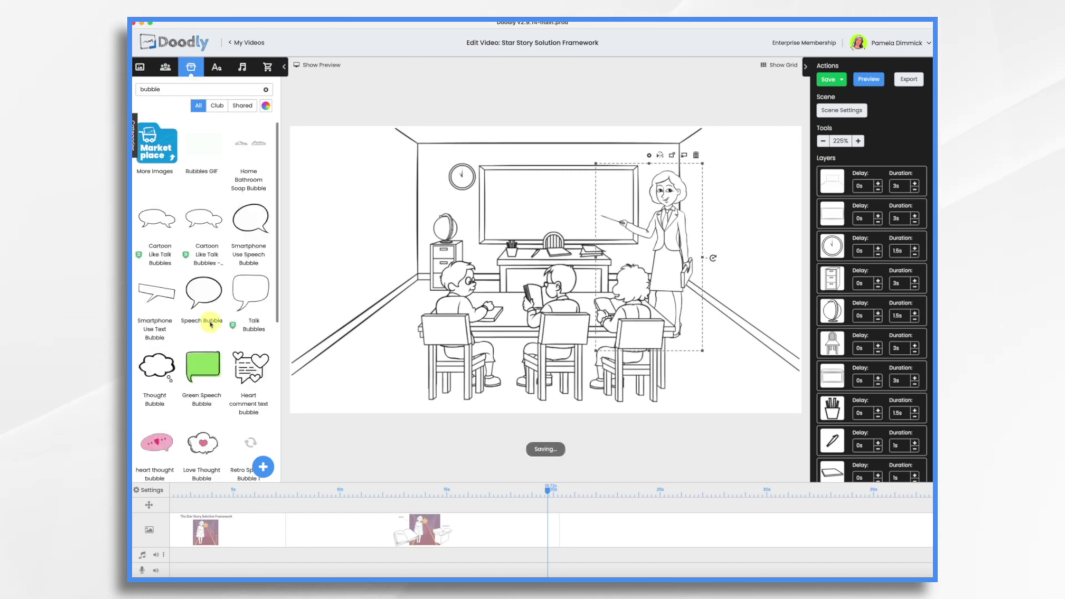
drag(157, 366, 513, 297)
click(498, 313)
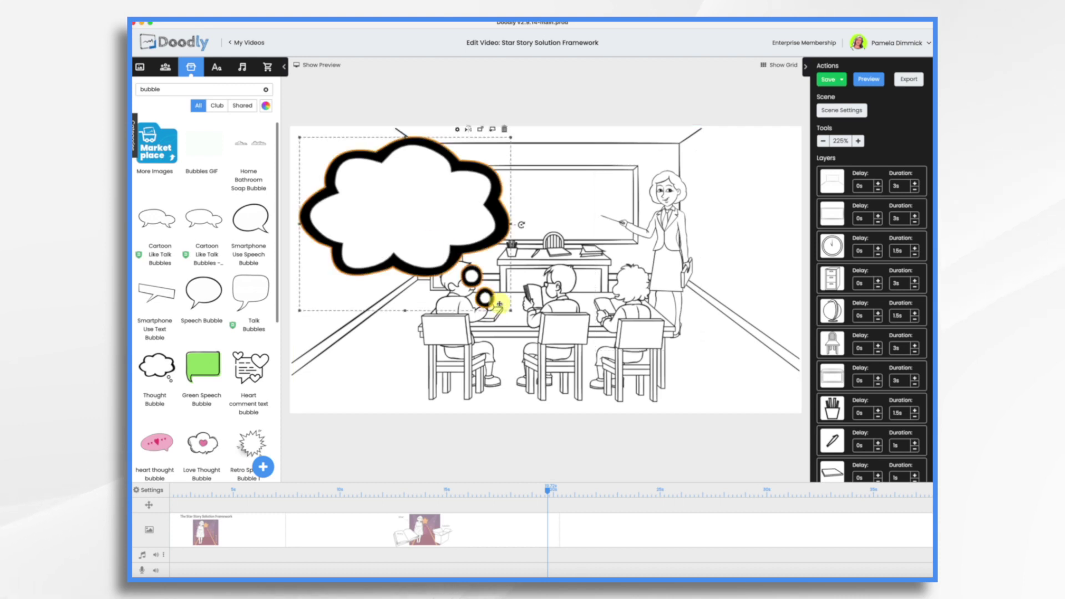
drag(509, 309, 450, 268)
Add the text "BORING!" in Caveat-Bold and fit it inside the thought bubble.
click(216, 67)
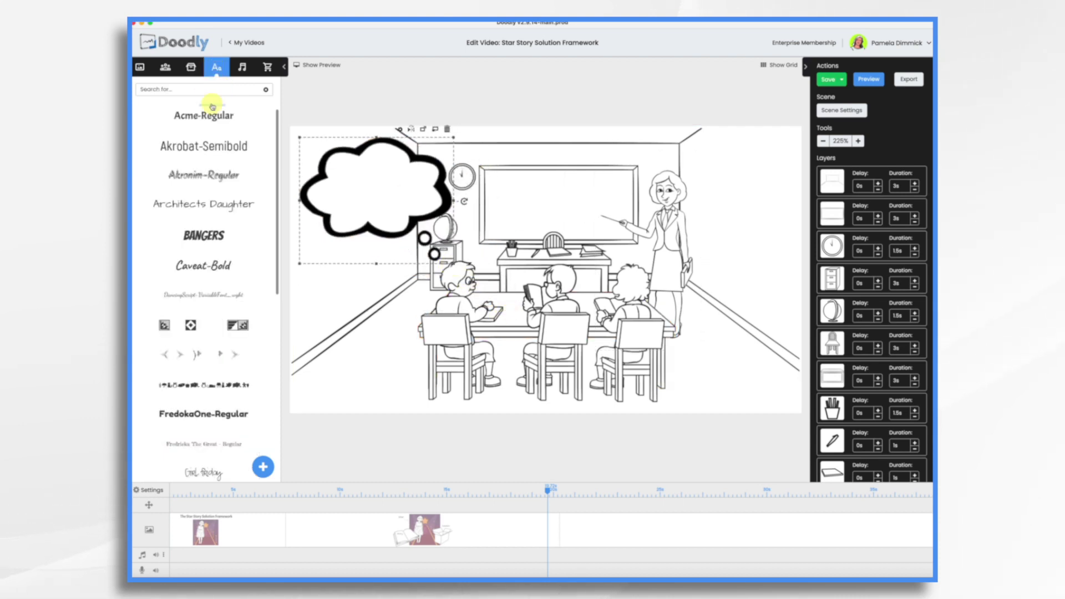
drag(218, 264, 401, 195)
double_click(395, 187)
triple_click(556, 262)
text(BORING!)
click(626, 383)
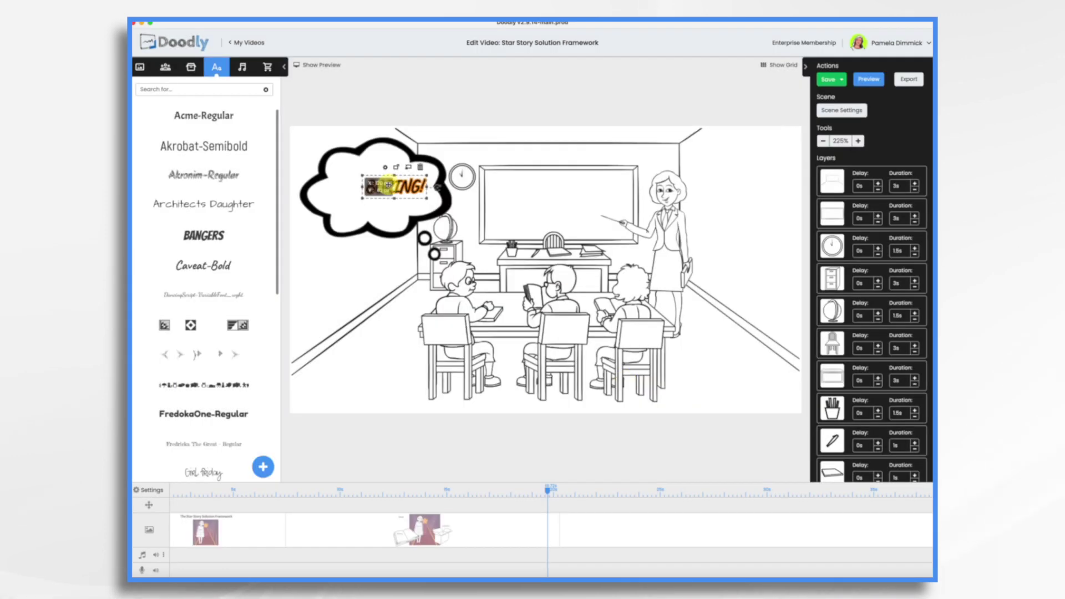
click(750, 366)
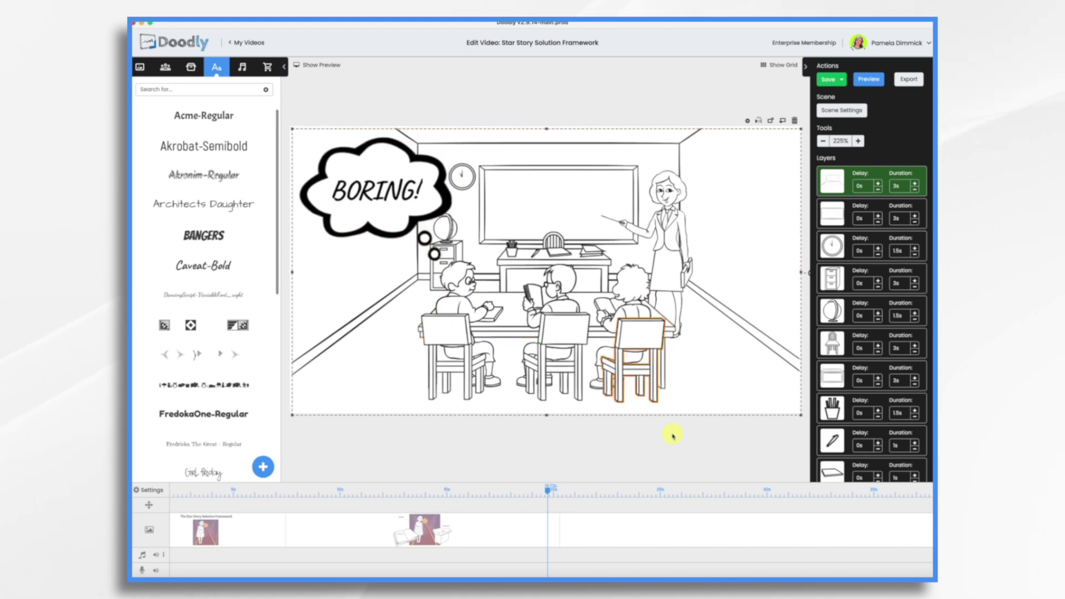
Add a new empty scene after the classroom scene at the end of the timeline.
scroll(629, 537, right, 10)
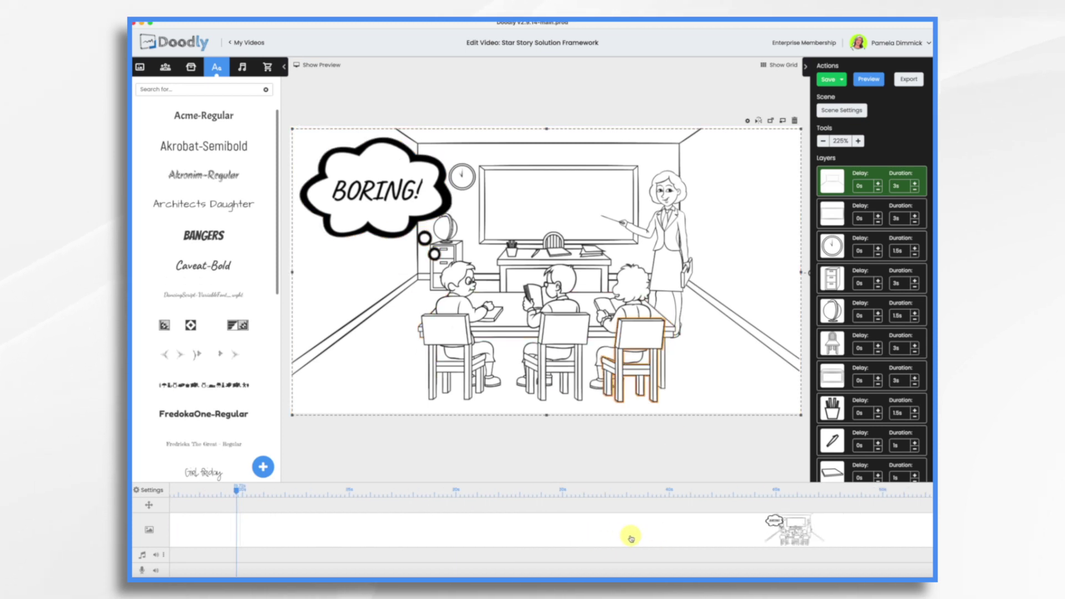
scroll(631, 537, right, 3)
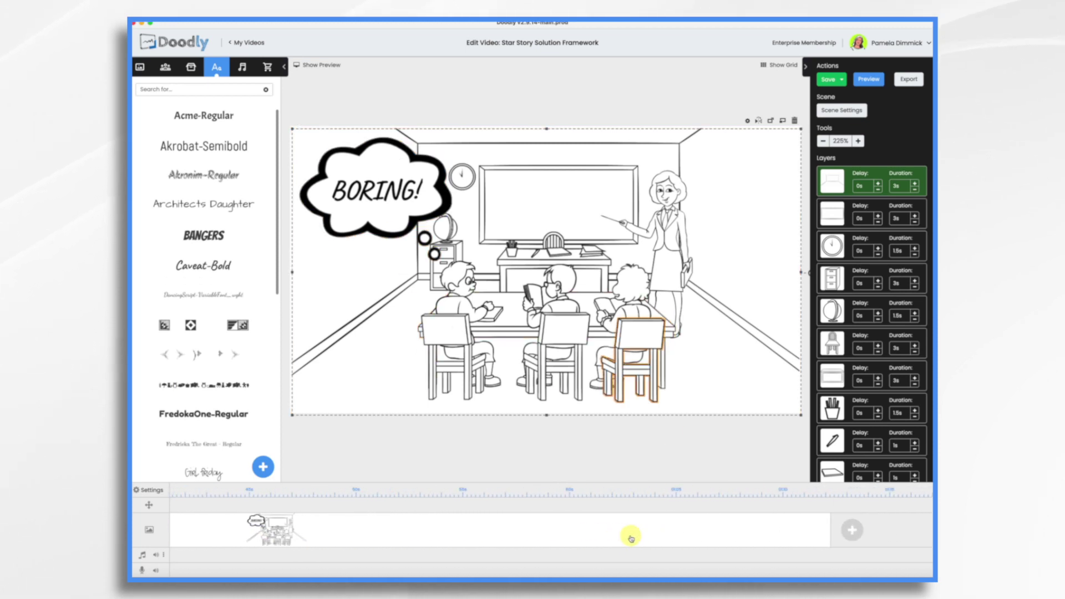
click(852, 531)
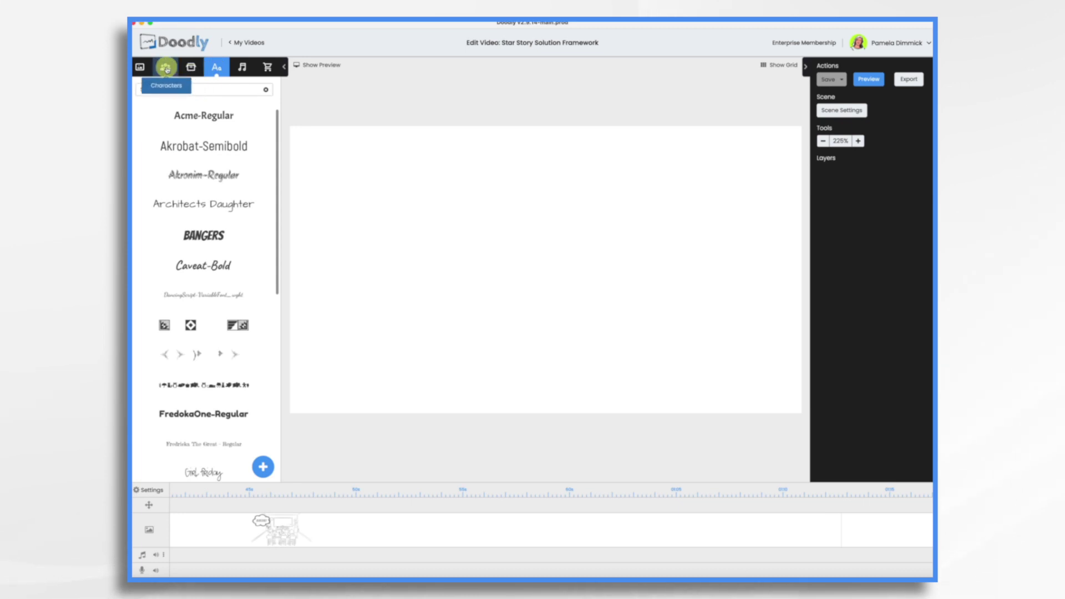
Add the Janet character holding a tall whiteboard and enlarge it to about 334 px wide in the left half of the scene.
click(167, 71)
scroll(201, 205, up, 10)
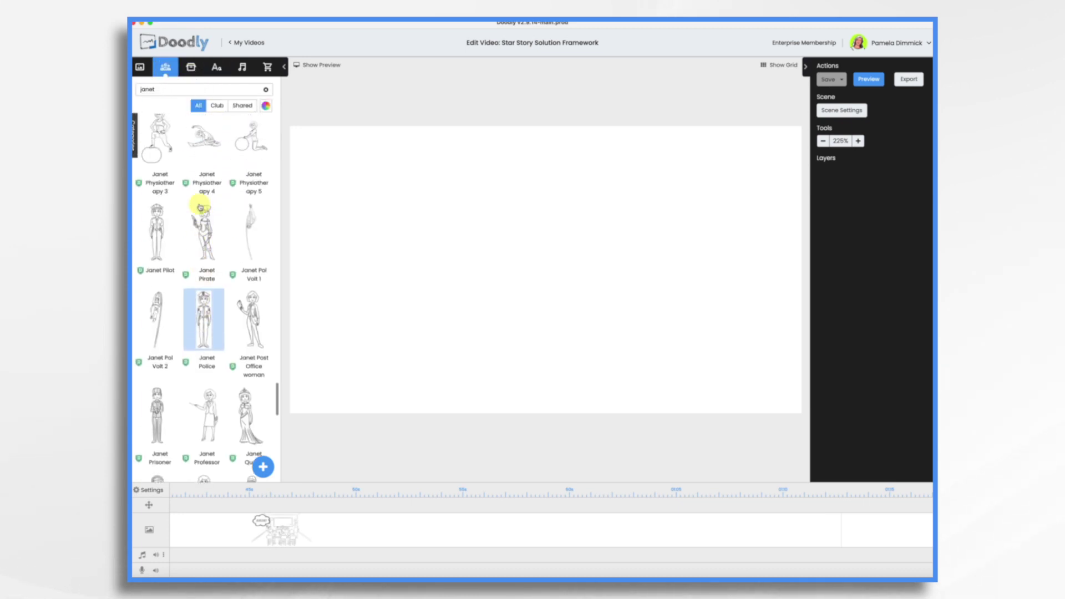
scroll(200, 207, up, 10)
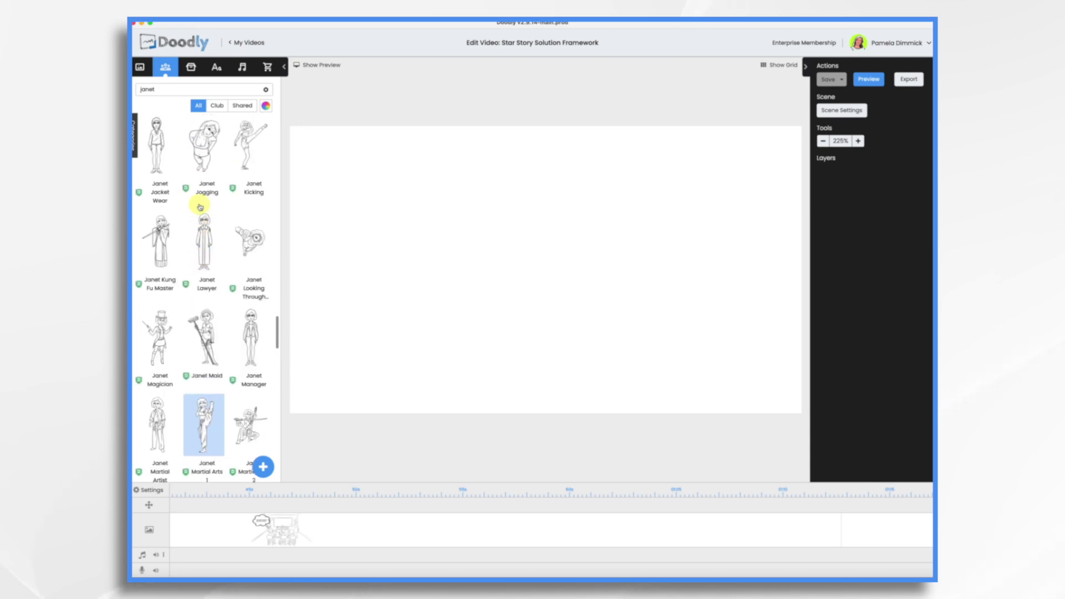
drag(254, 180, 447, 247)
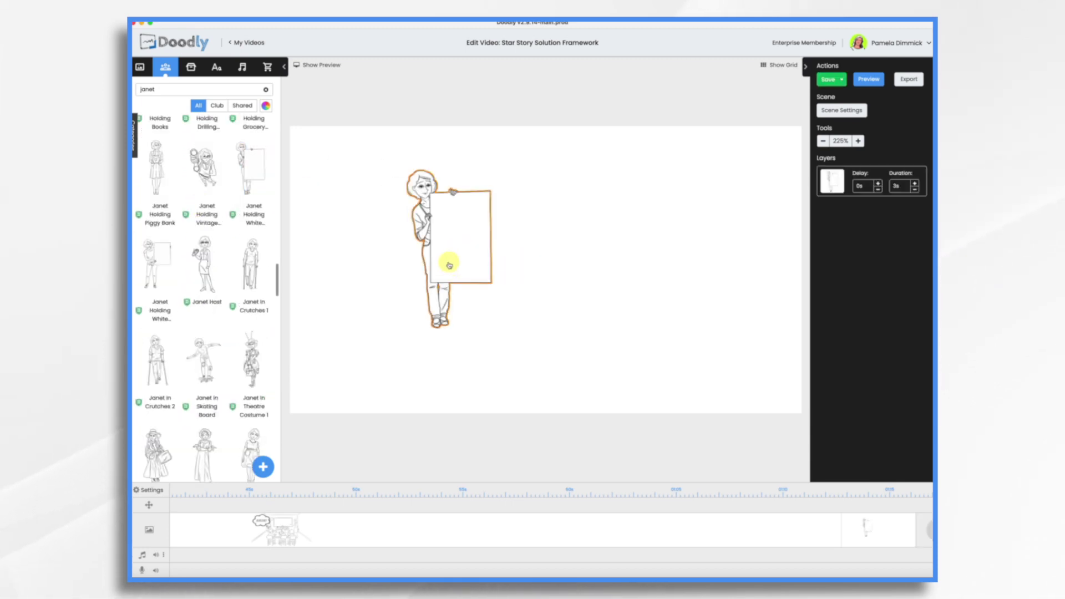
click(450, 266)
drag(398, 163, 314, 146)
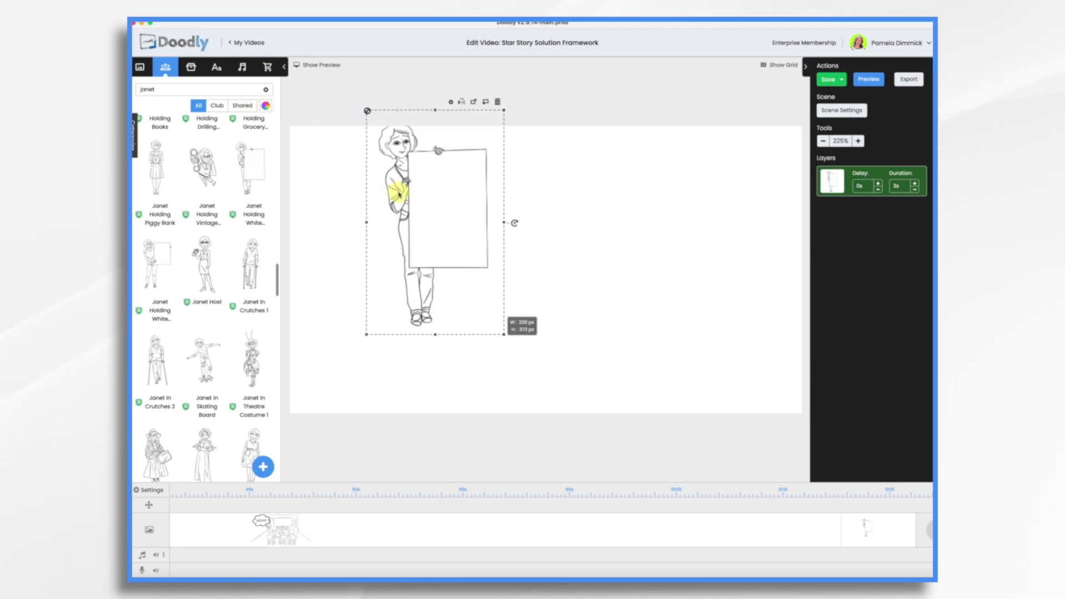
drag(390, 199, 353, 252)
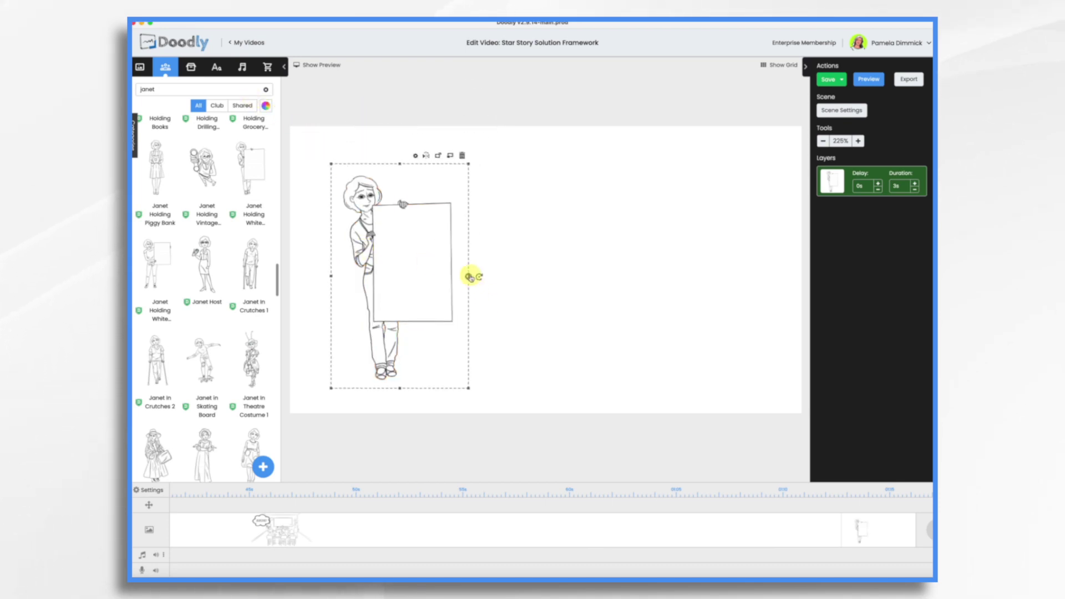
drag(469, 276, 532, 276)
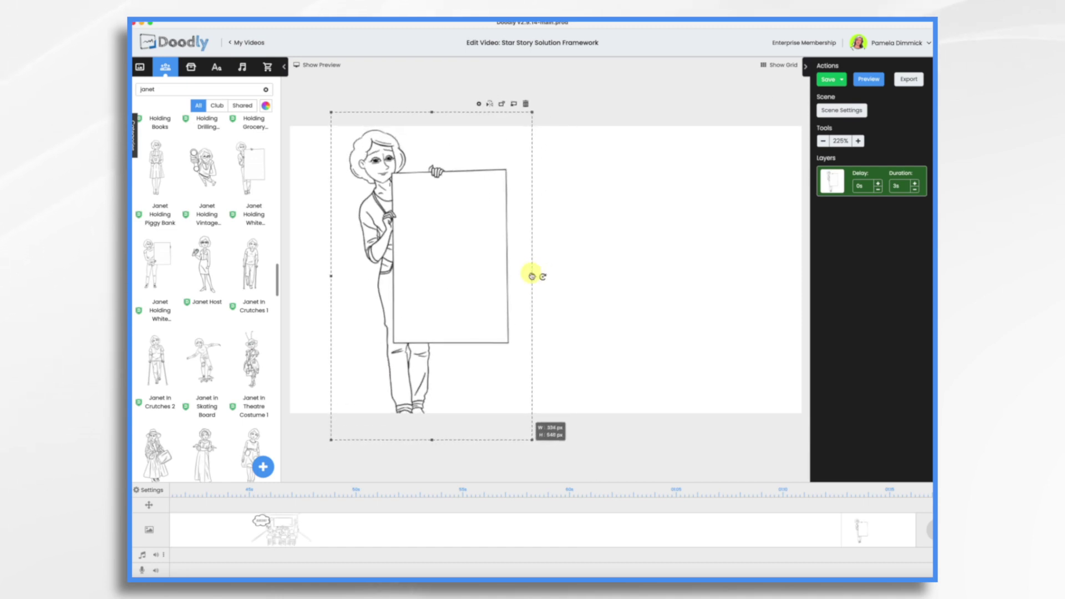
drag(426, 237, 423, 243)
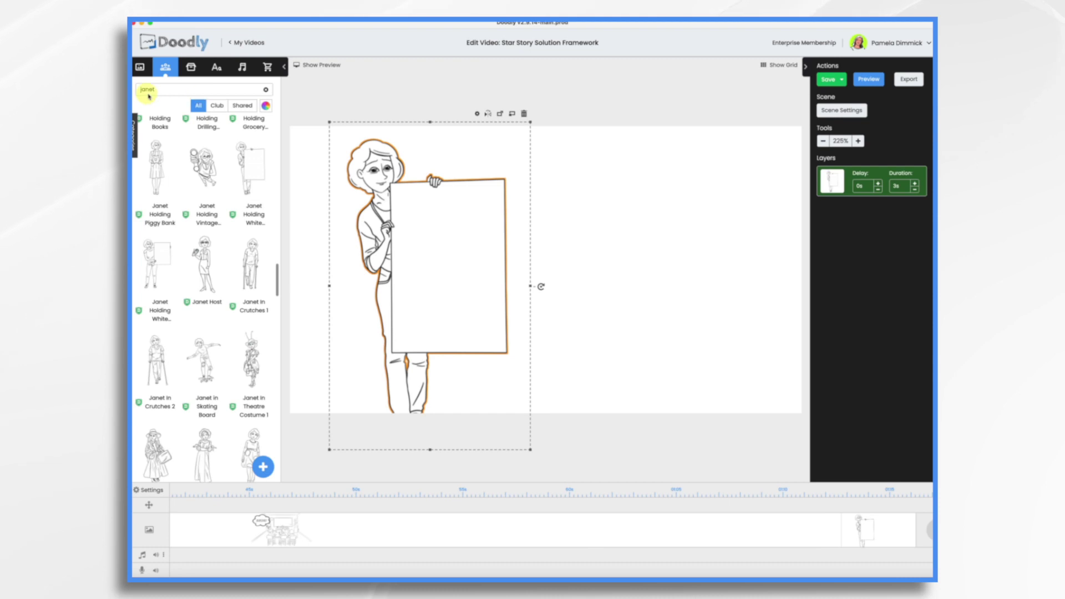
Search the characters for "ethan" and place the puzzled Ethan in the lower right of the scene.
text(=)
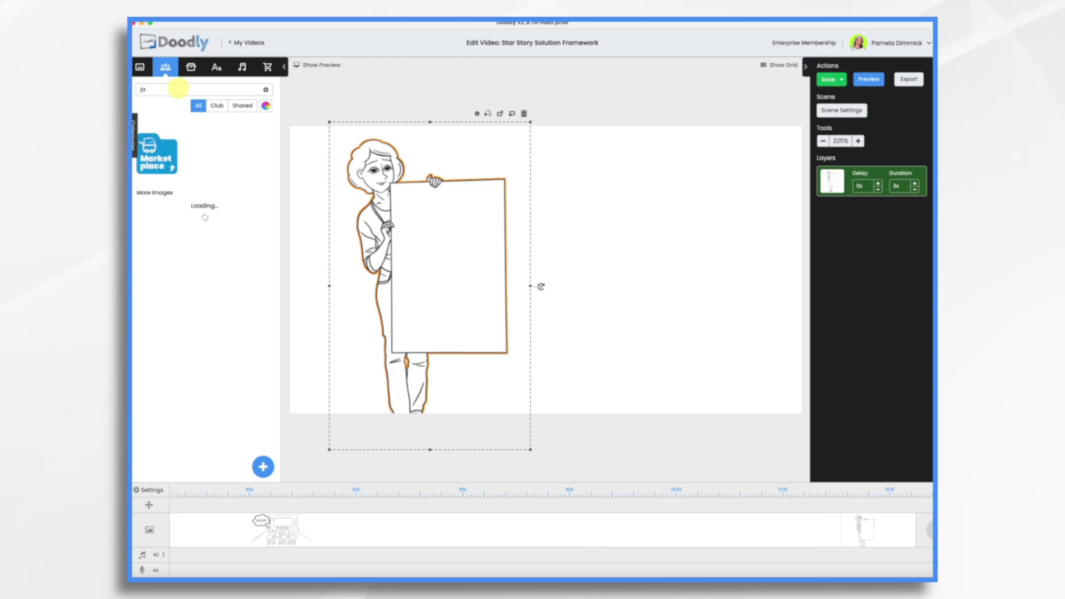
text(th)
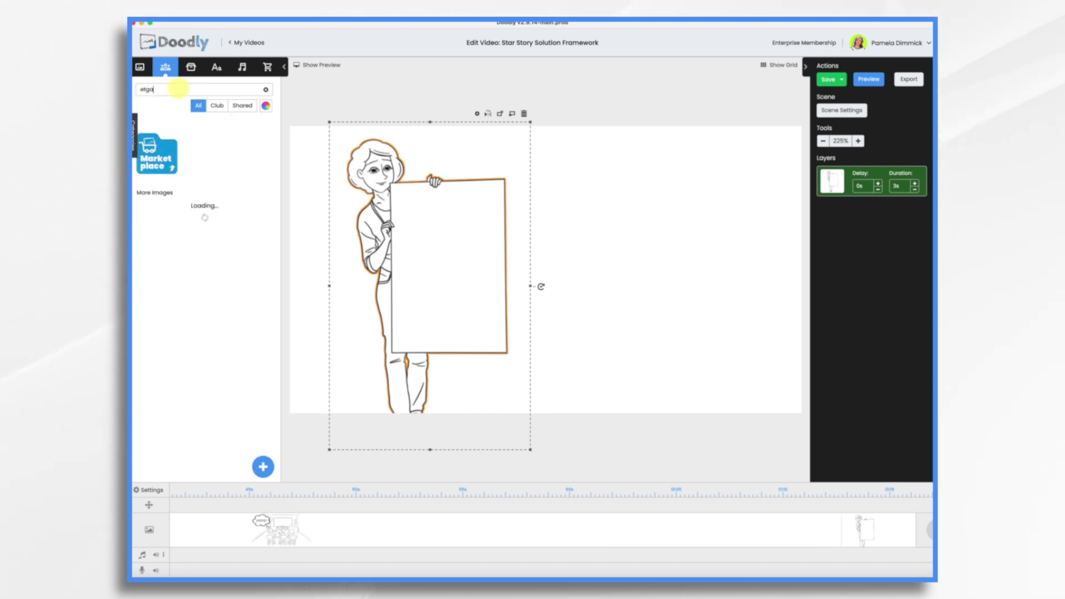
text(an)
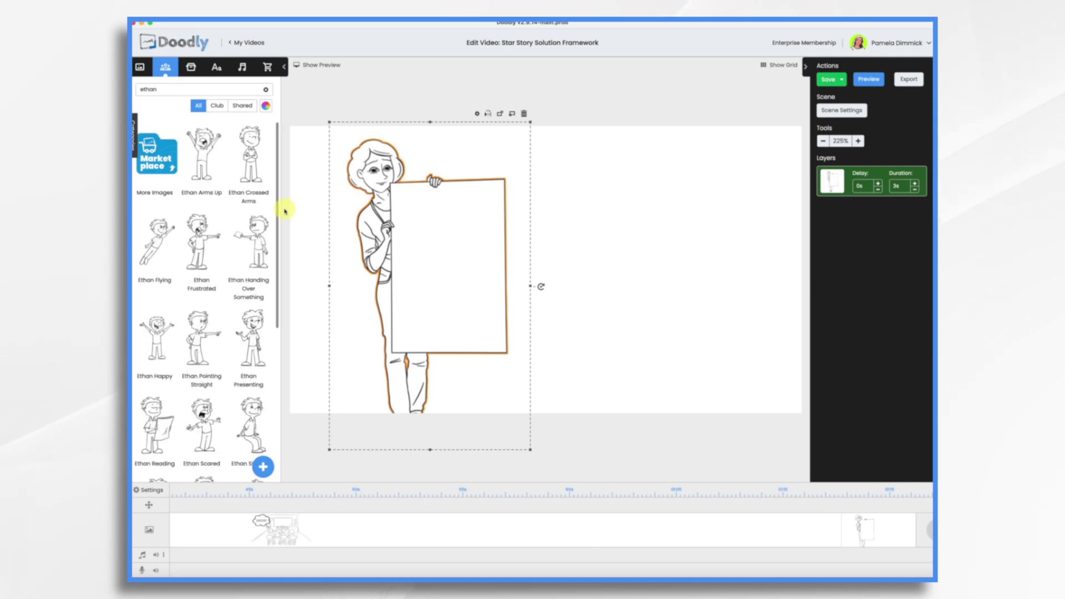
scroll(244, 267, down, 5)
drag(205, 331, 778, 300)
drag(677, 333, 725, 330)
Add the Talk Bubbles prop above Ethan and flip it horizontally so its tail points at him.
click(191, 67)
drag(253, 288, 542, 269)
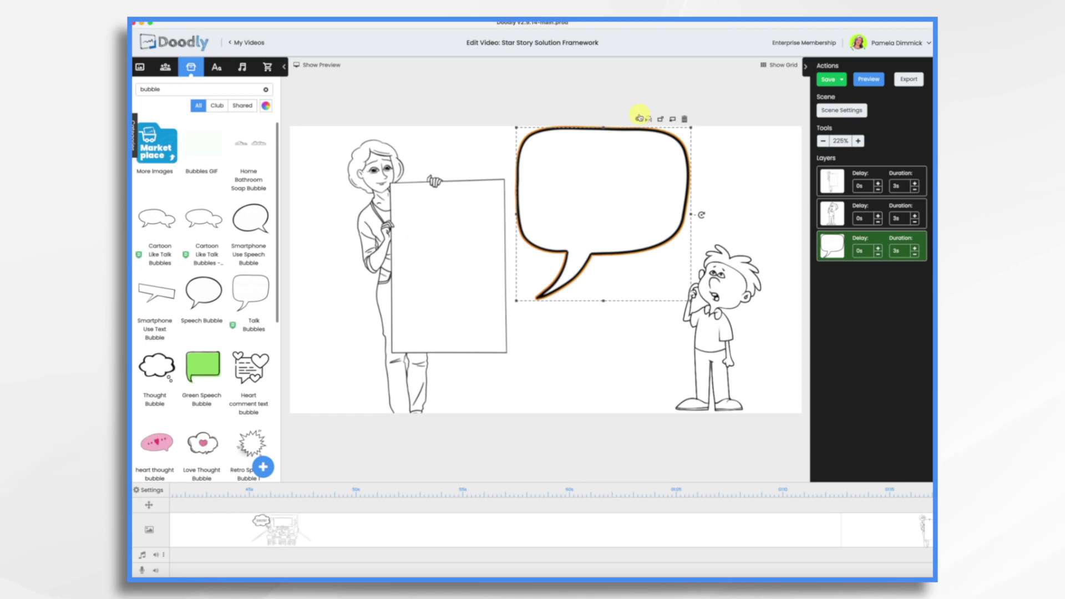
click(648, 120)
drag(617, 167, 627, 170)
Add a Caveat-Bold text reading "What time is lunch?" on two lines inside the talk bubble.
click(215, 71)
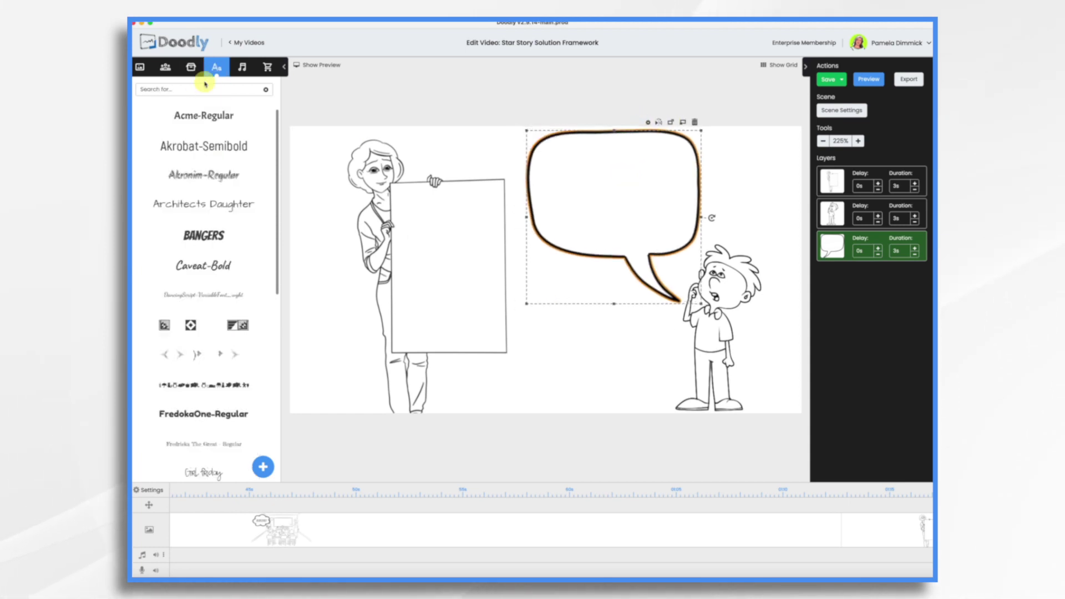
drag(237, 266, 623, 189)
double_click(623, 189)
text(What time is lunch?)
click(431, 383)
click(627, 384)
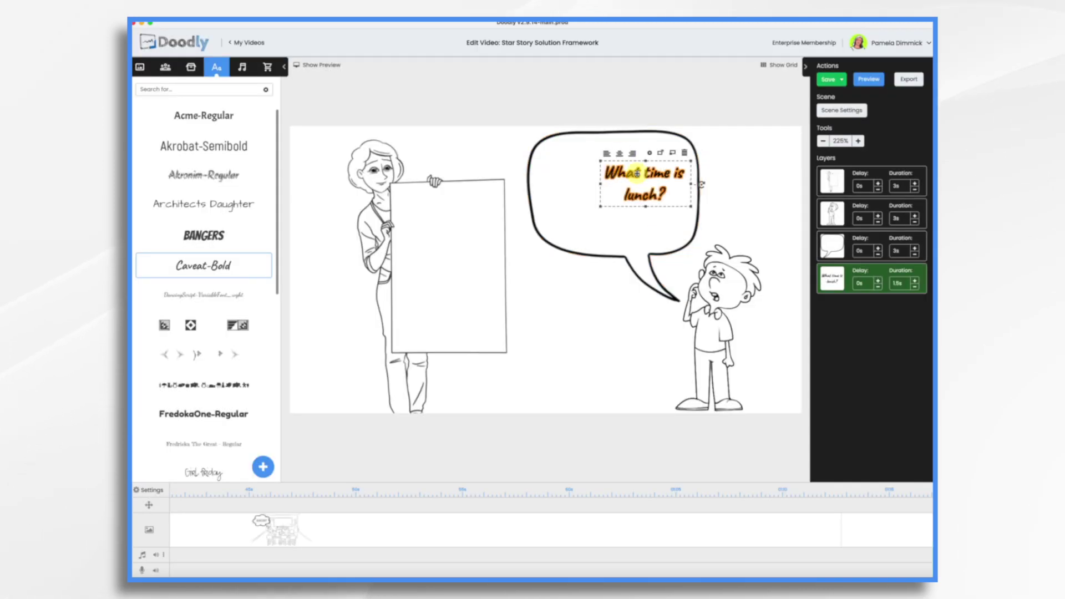
Enlarge the lunch question text to fill the talk bubble and center it there.
drag(641, 172, 575, 156)
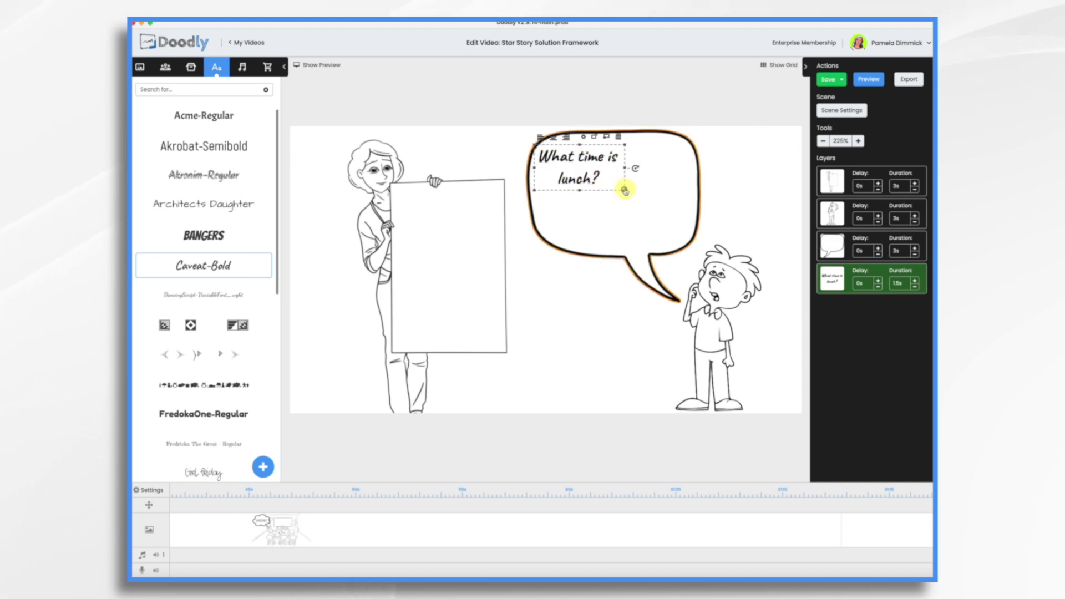
drag(625, 190, 693, 247)
drag(626, 173, 627, 180)
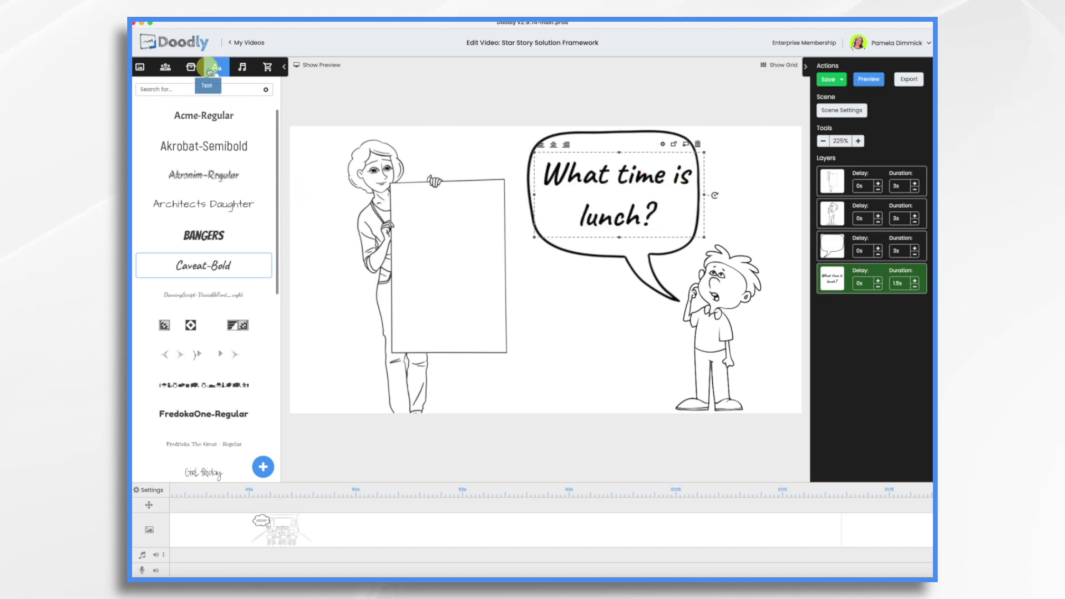
Search the props for "frog" and place the colored frog image on the woman's blank board.
click(183, 71)
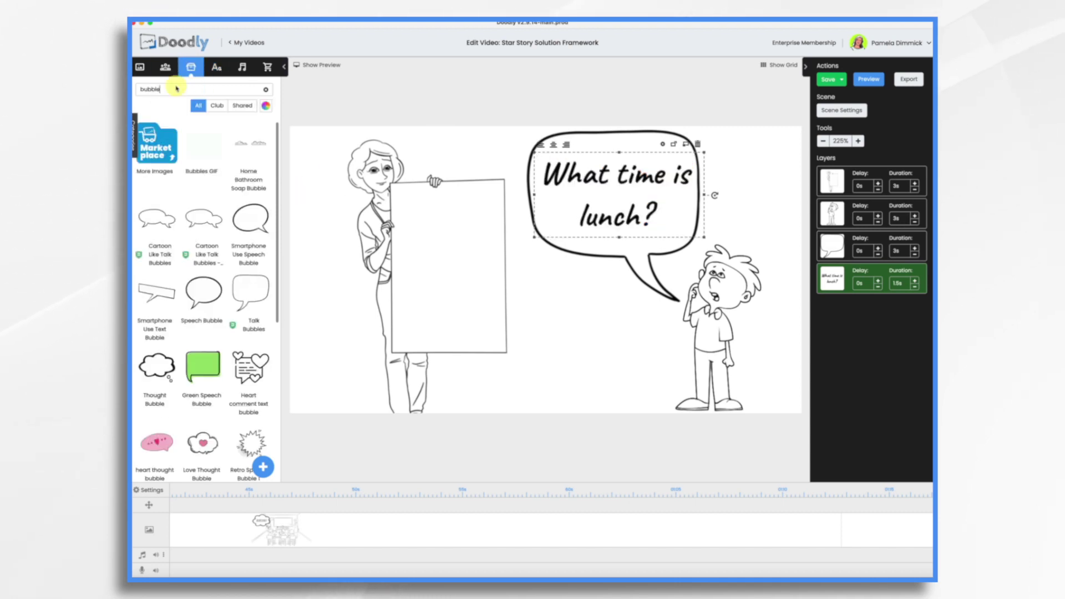
text(frog)
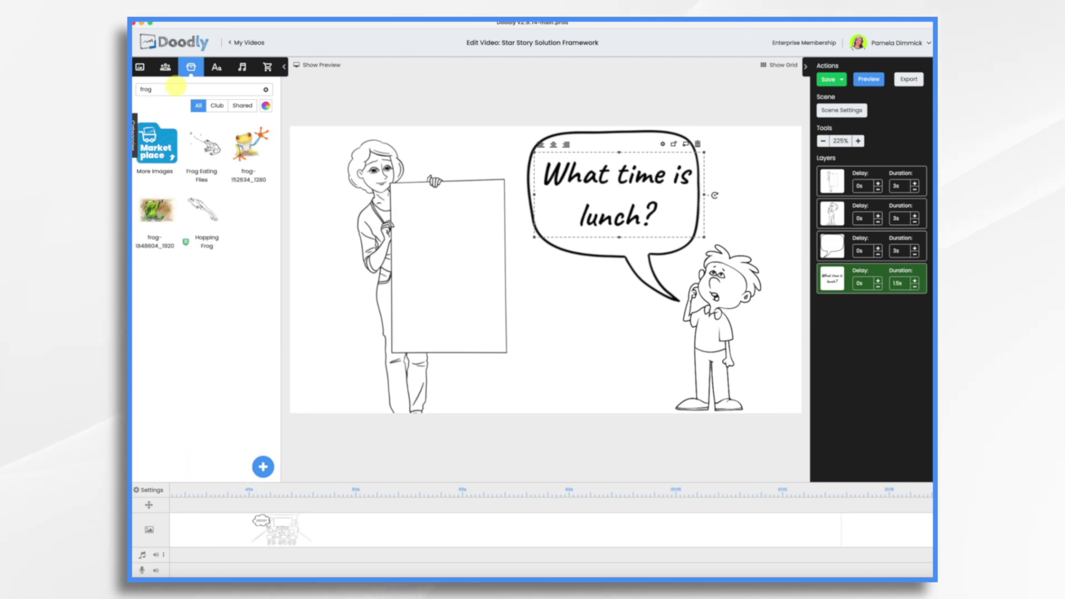
drag(249, 143, 345, 186)
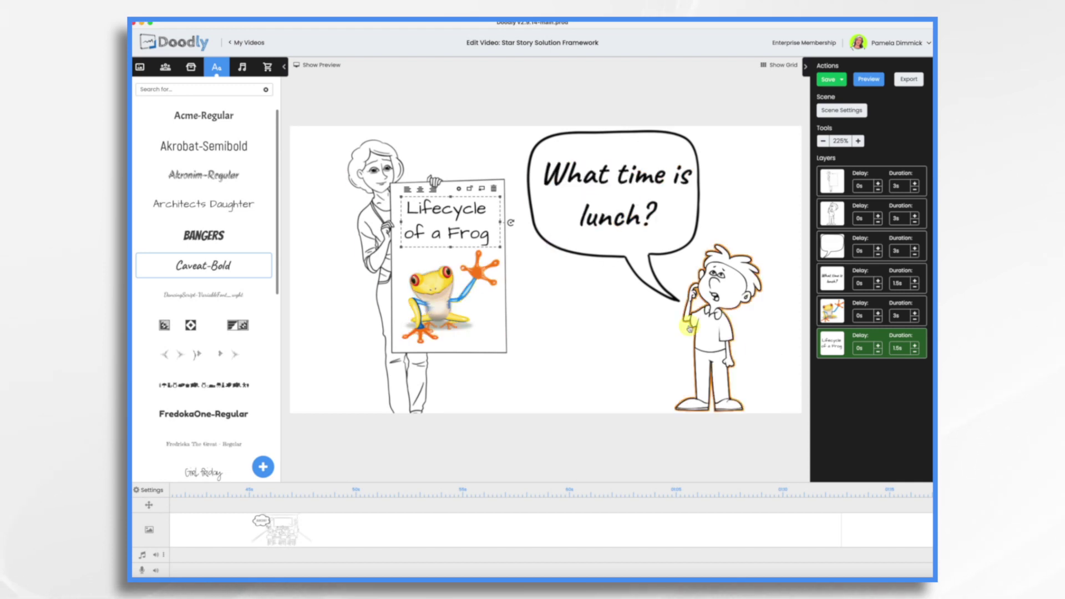
Add a new scene with the laptop-holding Janet character, enlarged to nearly full scene height and placed on the right side.
scroll(797, 542, right, 5)
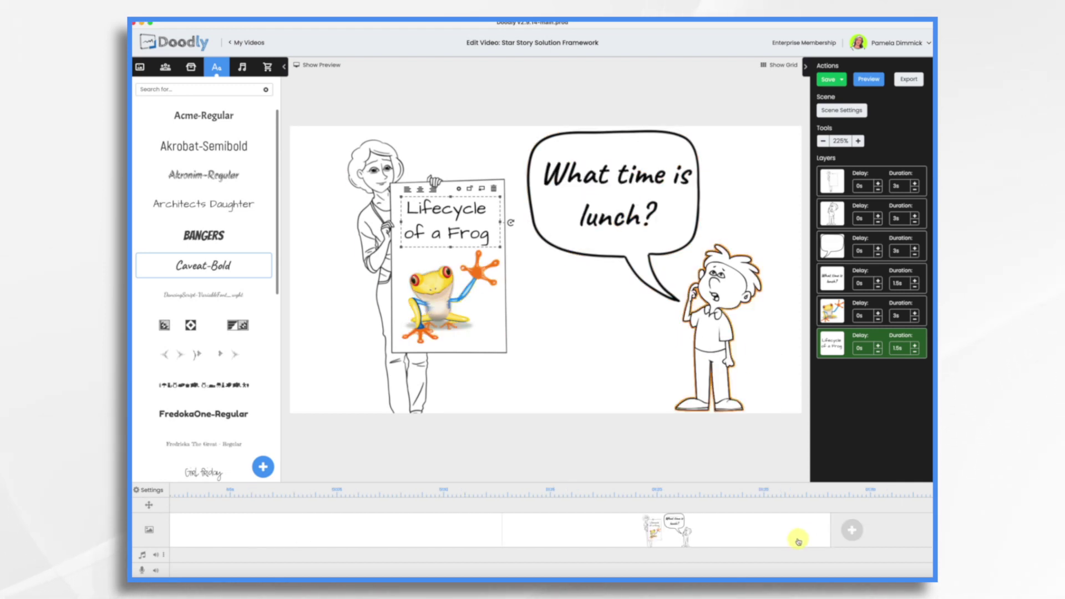
click(852, 533)
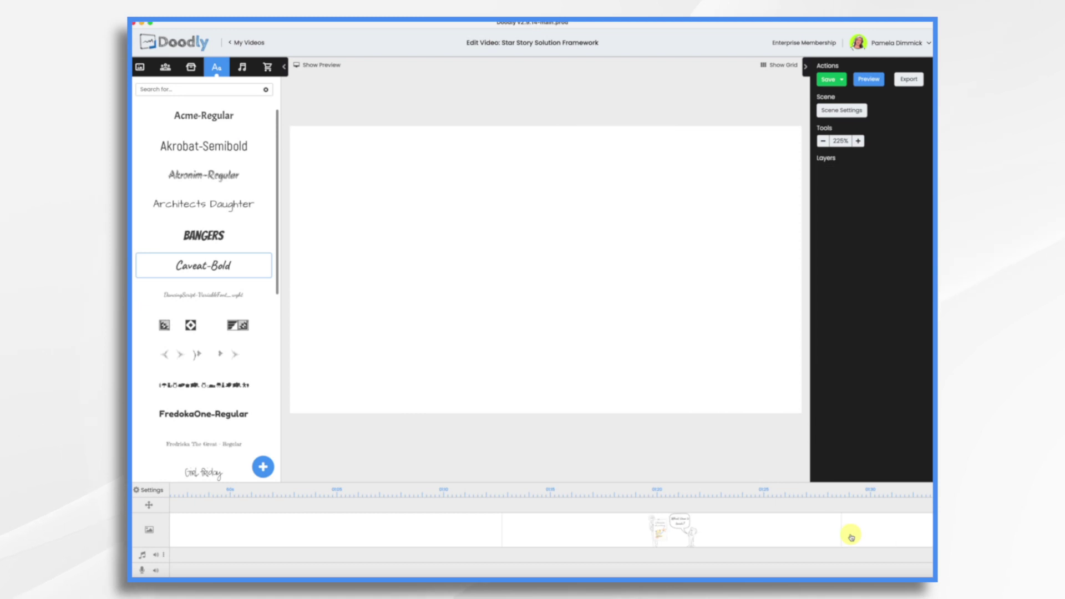
click(165, 66)
key(BackSpace)
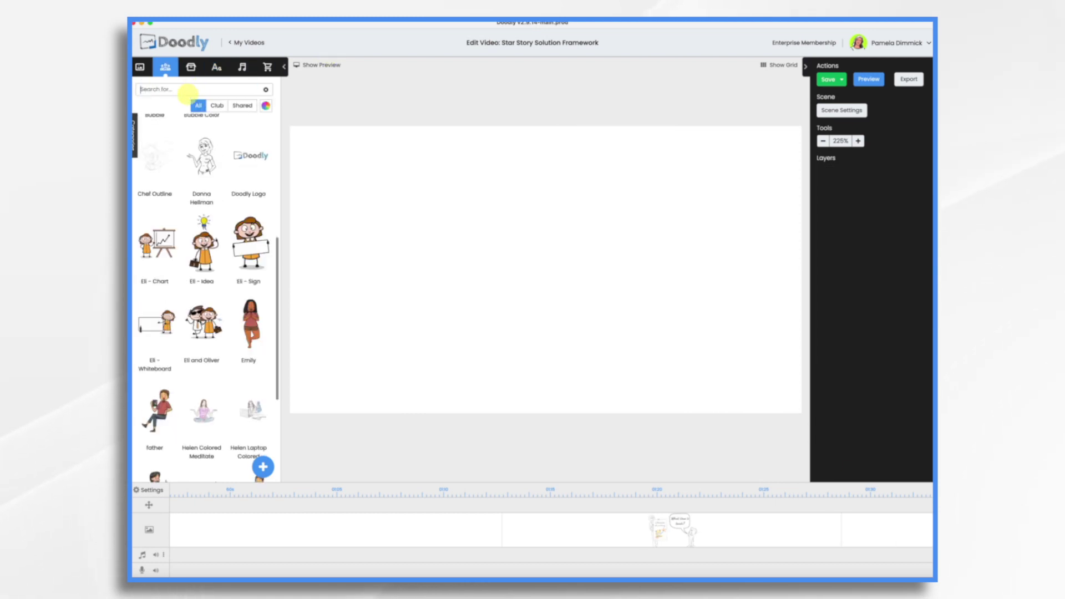
text(janet)
scroll(222, 316, down, 7)
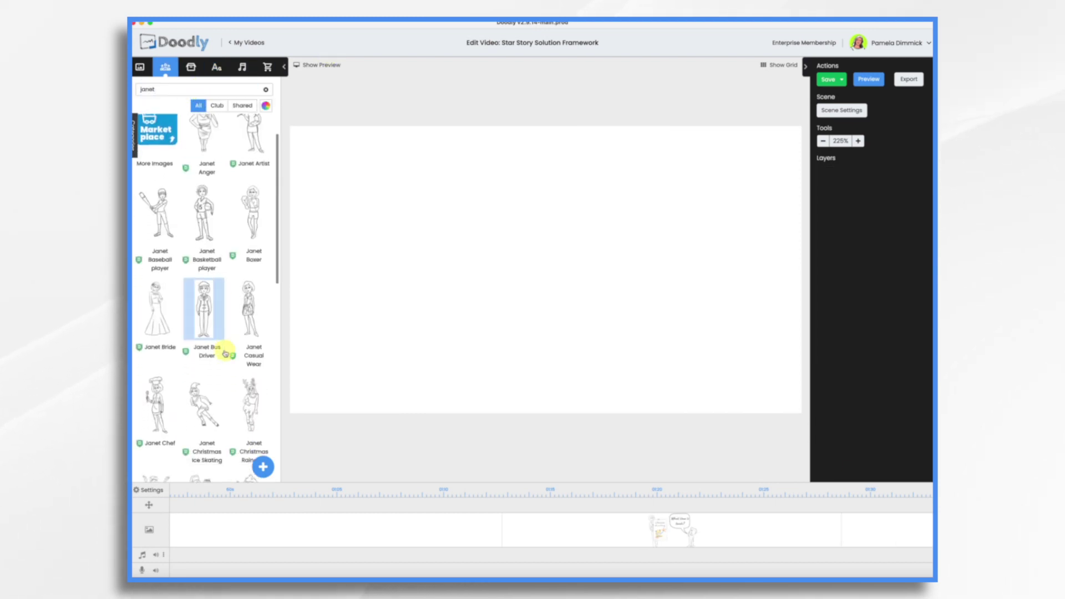
drag(154, 239, 438, 257)
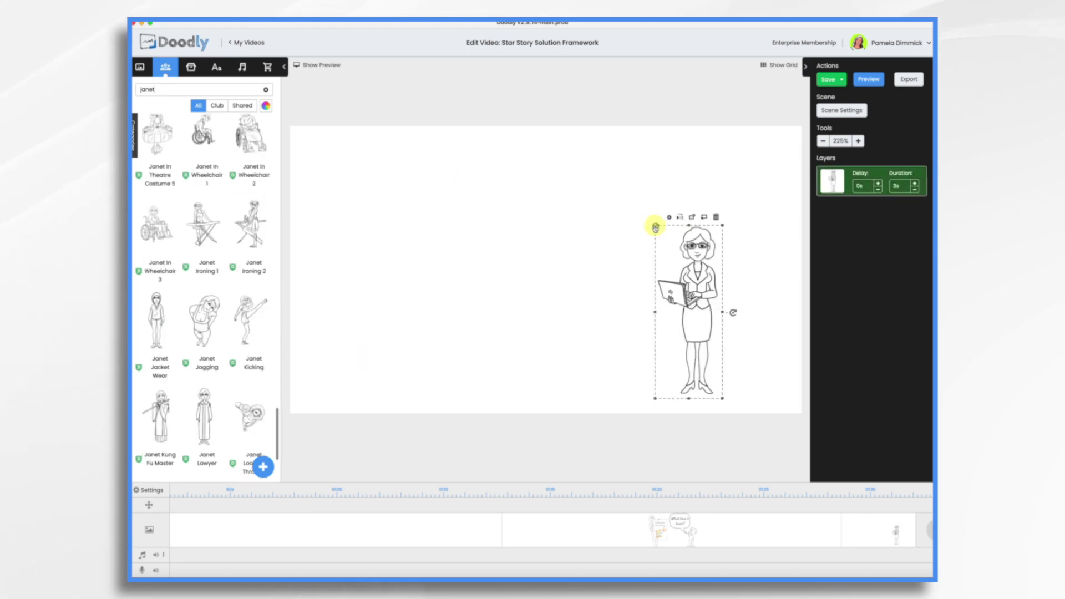
drag(655, 225, 538, 153)
drag(632, 184, 634, 193)
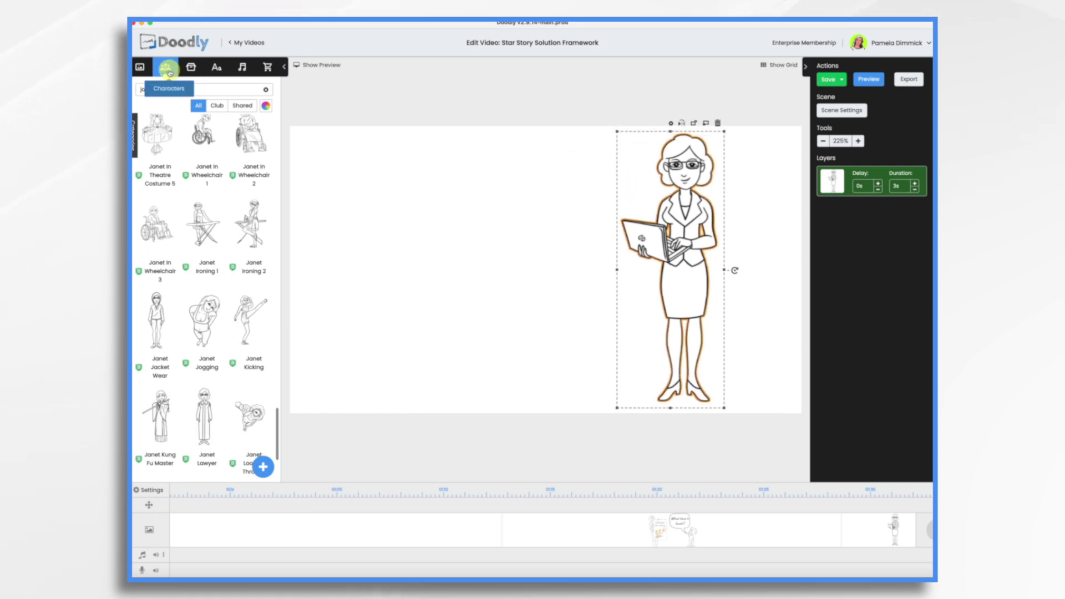
Search the props for "doodly" and add the horizontal Doodly logo to the scene.
click(191, 66)
text(doodly)
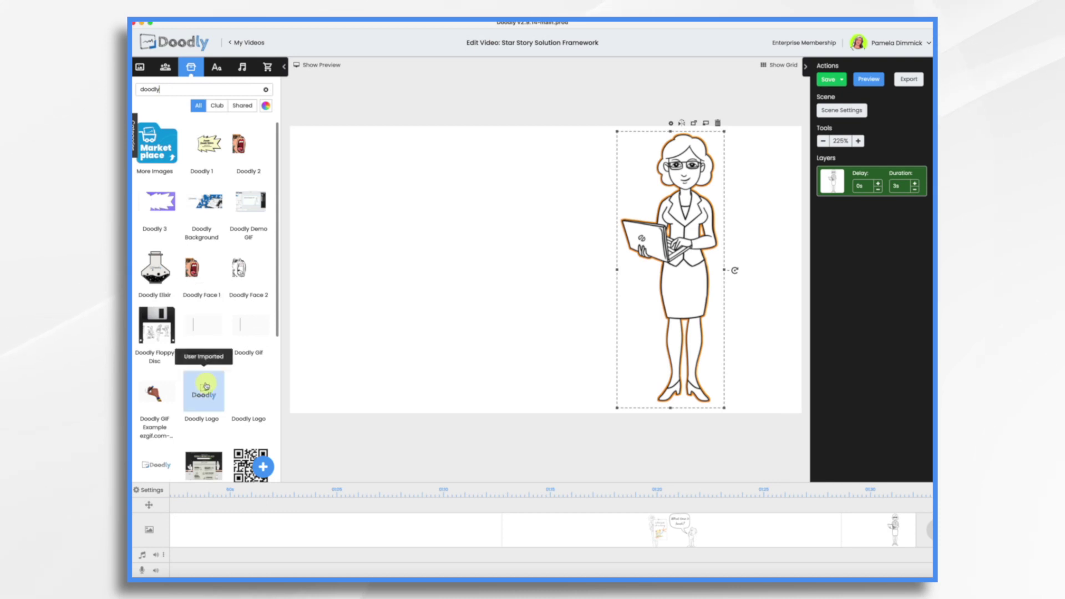
scroll(194, 382, down, 2)
mouse_move(156, 366)
mouse_down()
mouse_move(520, 217)
mouse_move(602, 212)
mouse_up()
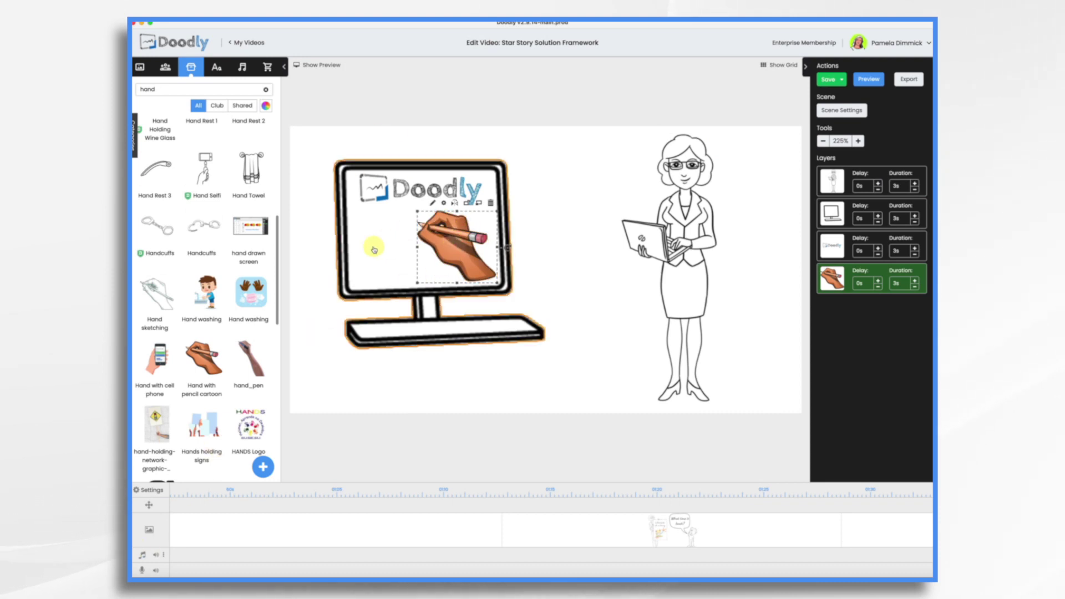
Add a new scene after the Janet scene and place an Acme-Regular text in its middle.
scroll(808, 534, right, 5)
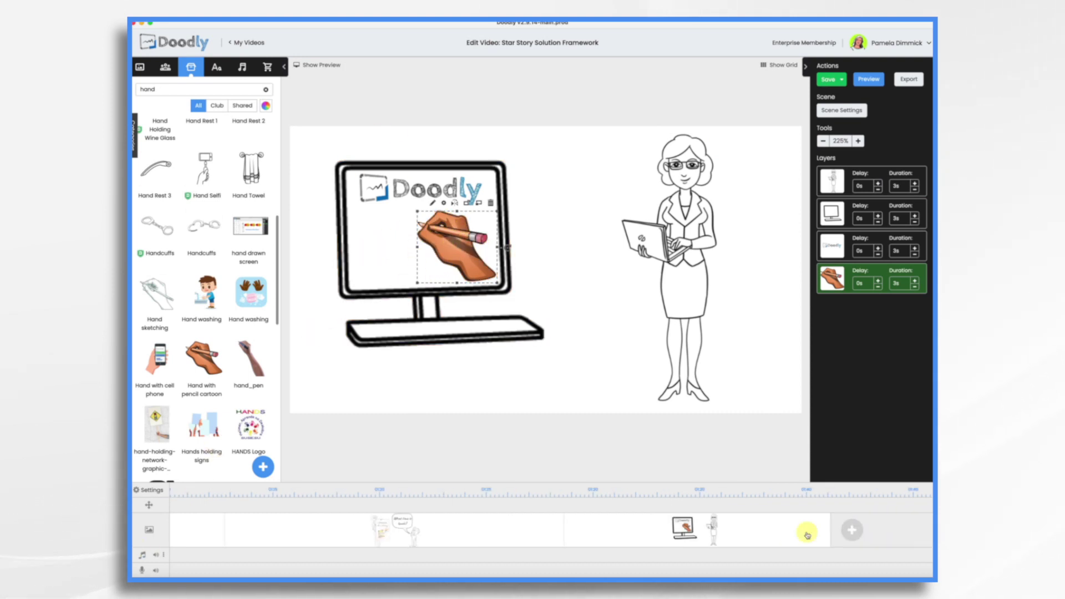
click(853, 534)
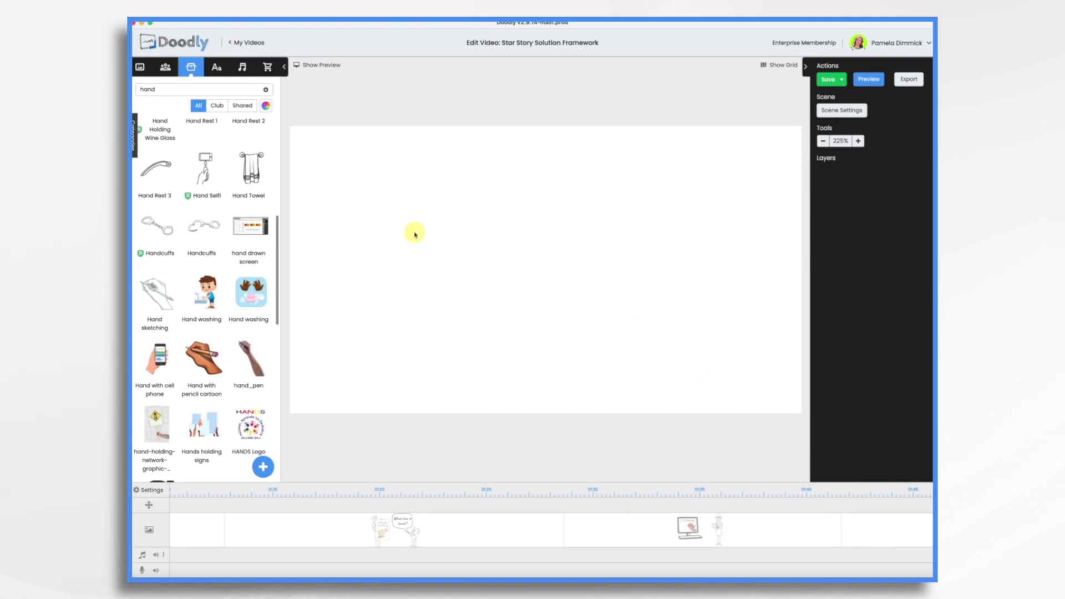
click(217, 66)
drag(190, 114, 499, 249)
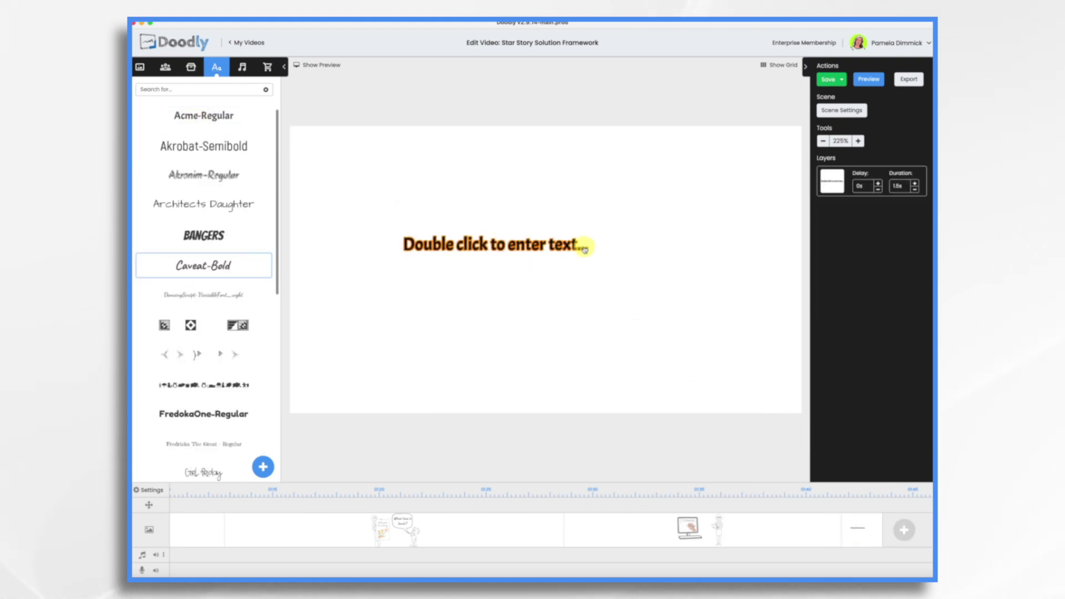
Set the placeholder text's color to white (#FFFFFF) in its asset settings.
click(578, 248)
click(557, 227)
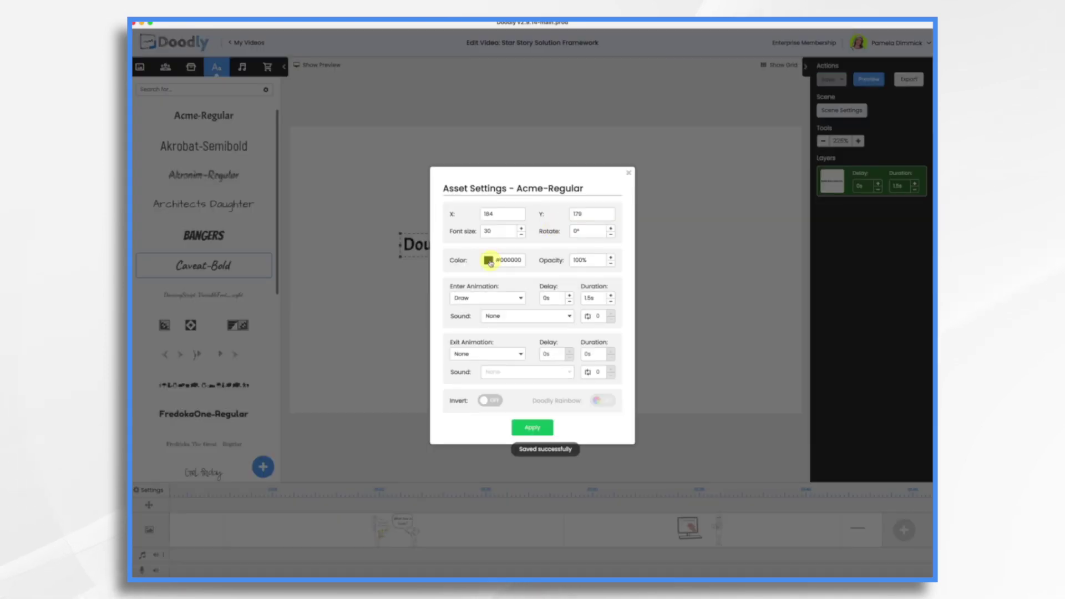
click(489, 260)
click(556, 387)
click(538, 430)
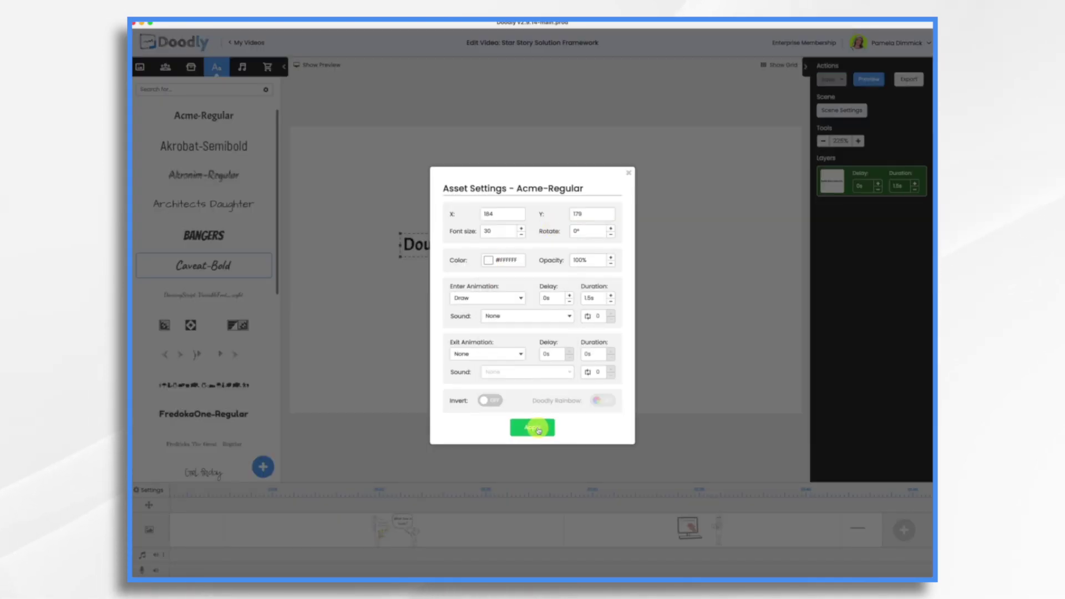
click(533, 428)
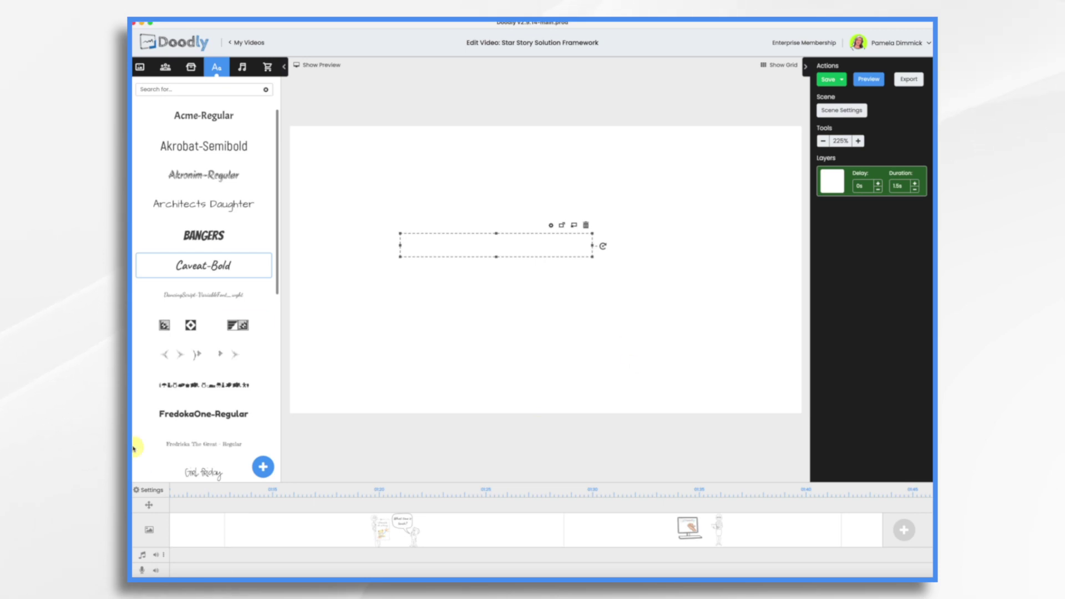
Switch the video's hand style to a cartoon hand and lengthen the white text's duration to 9.5 s.
click(143, 493)
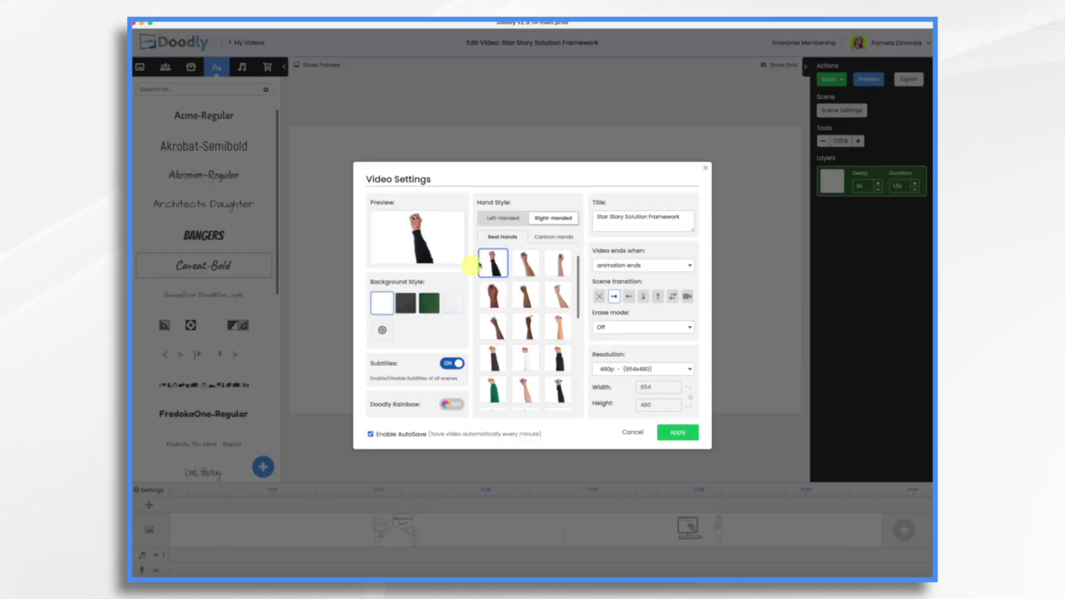
click(558, 239)
click(678, 431)
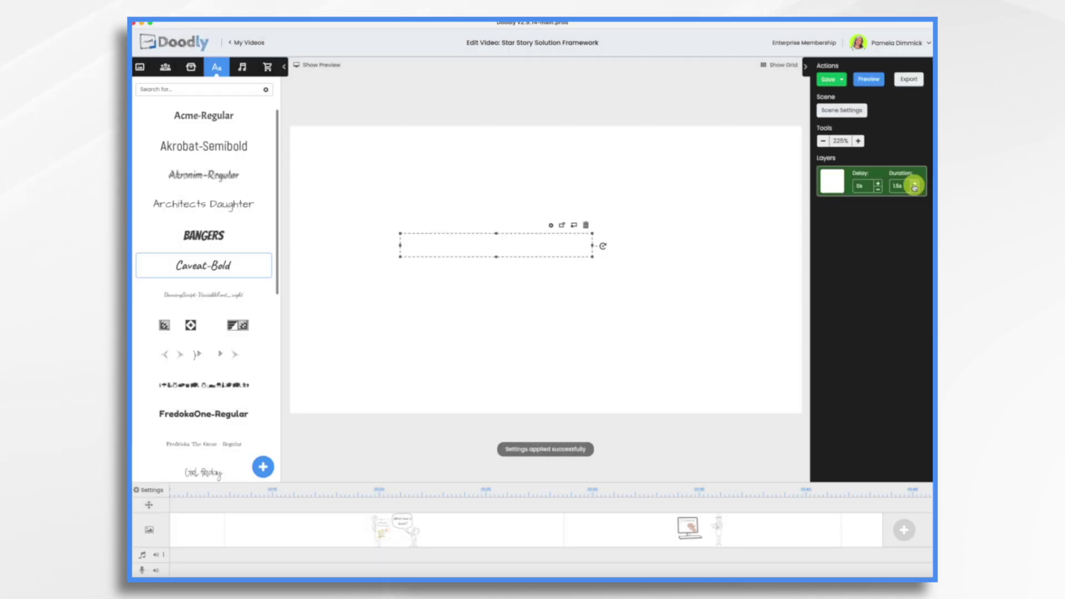
click(916, 183)
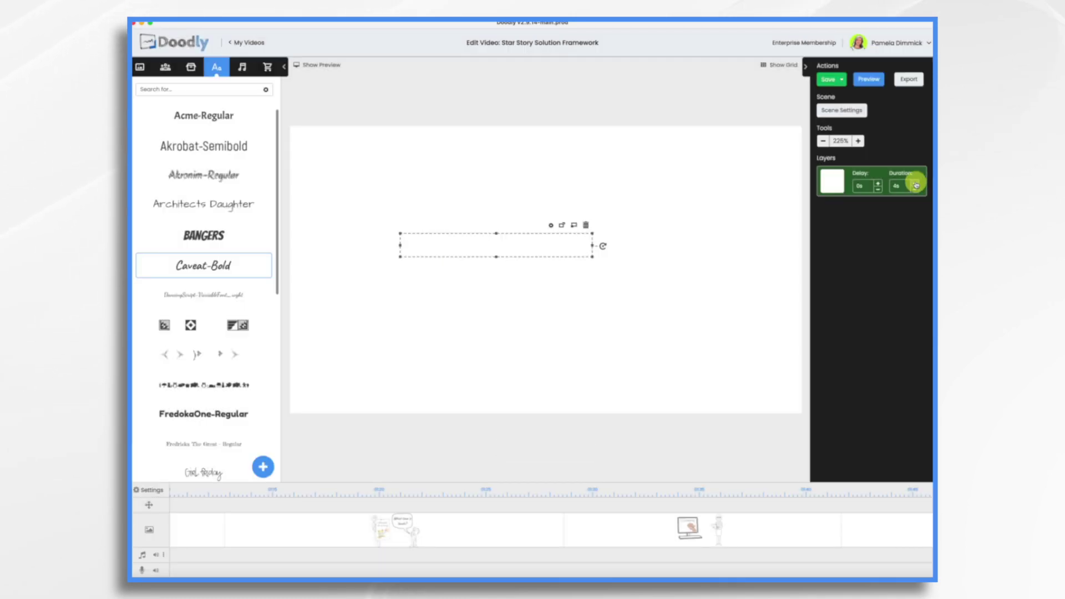
click(916, 183)
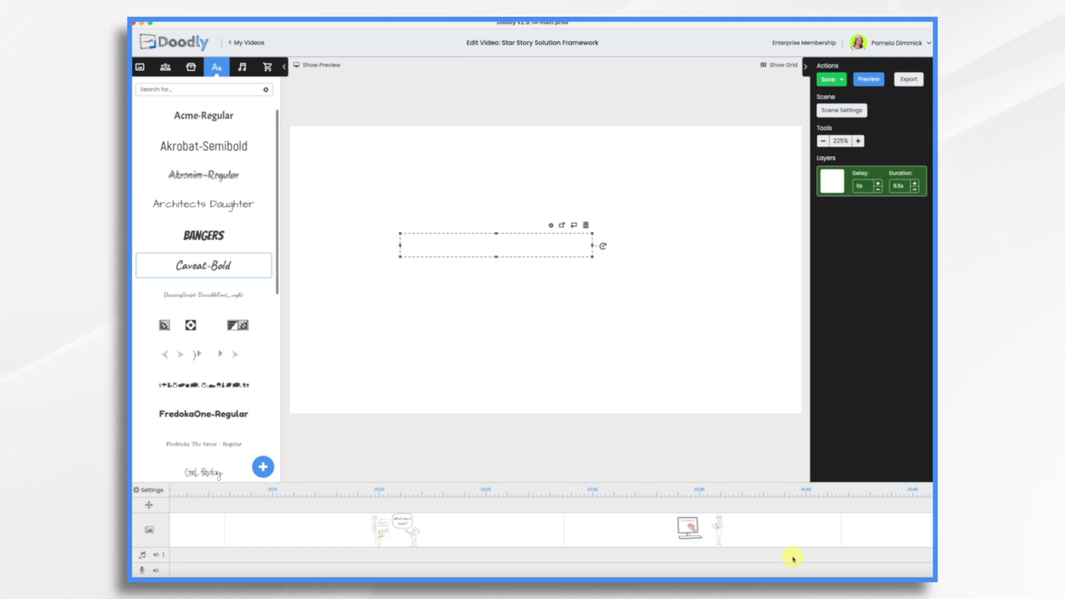
Preview the white text scene and pause while the drawing hand is in full view.
scroll(722, 530, right, 3)
right_click(709, 524)
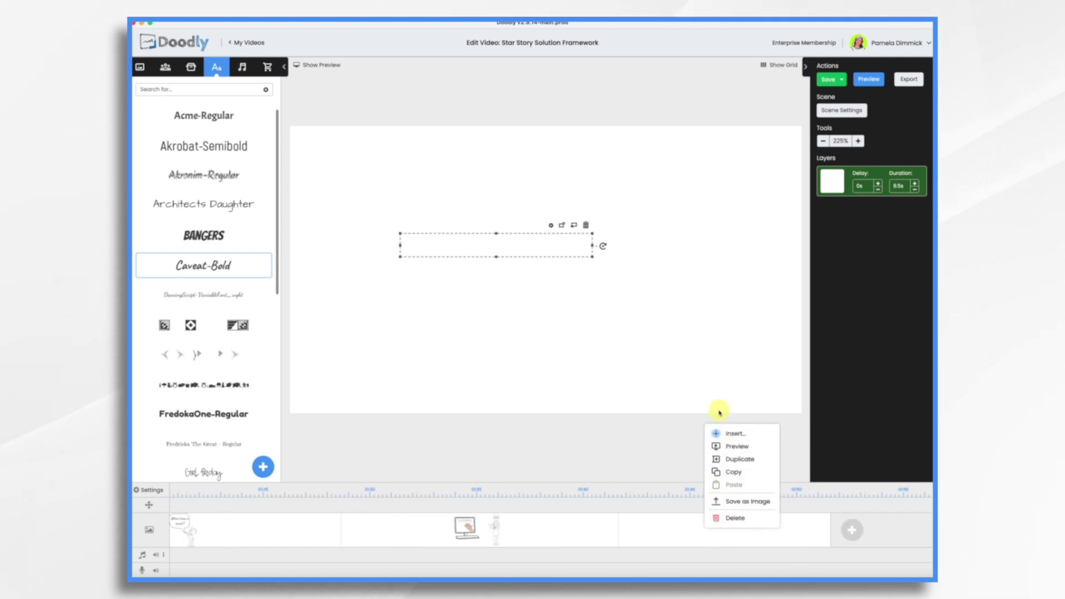
click(730, 447)
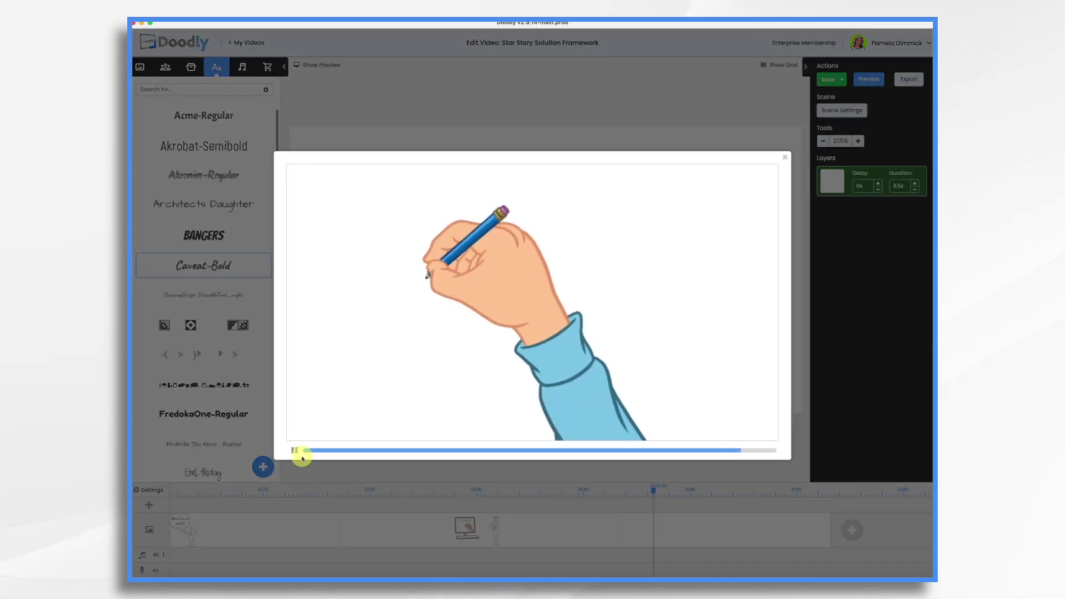
click(294, 451)
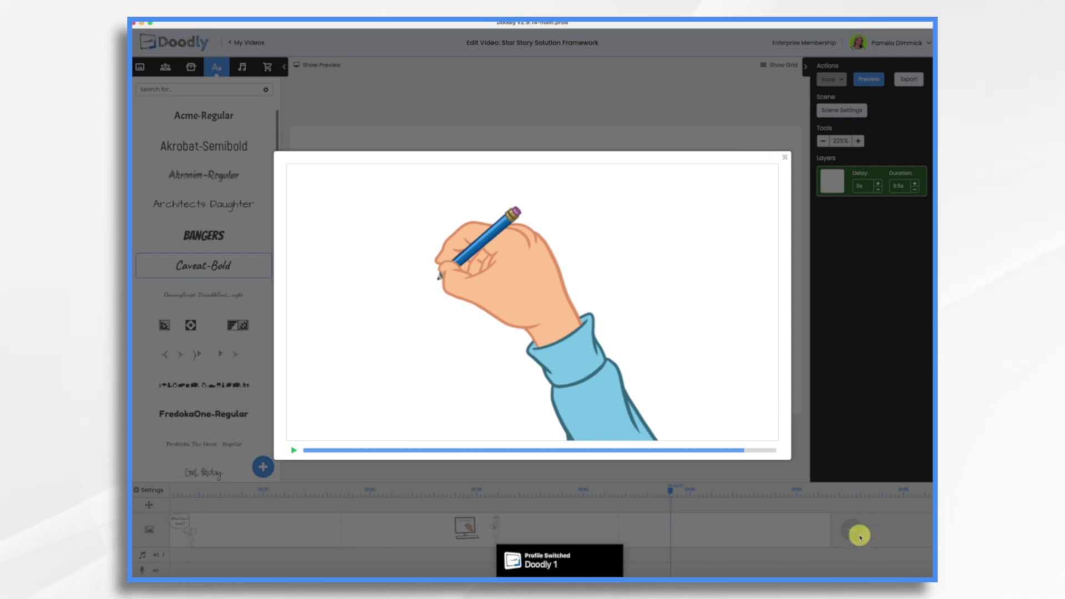
Switch to Pixelmator Pro and delete the white background around the cartoon hand using Color Selection.
click(882, 578)
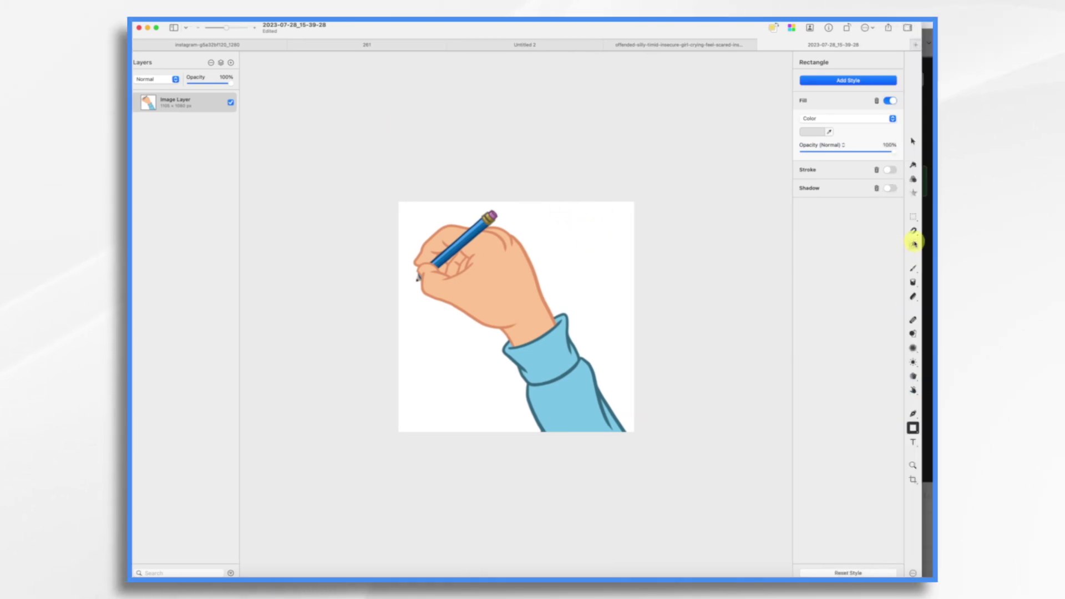
right_click(914, 245)
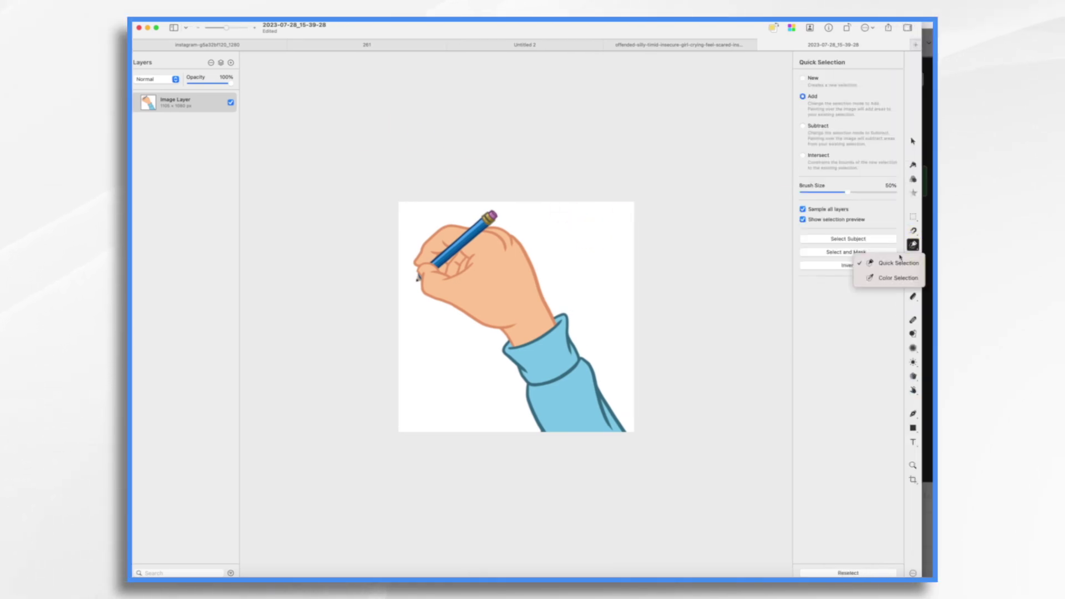
click(895, 276)
click(560, 246)
key(Delete)
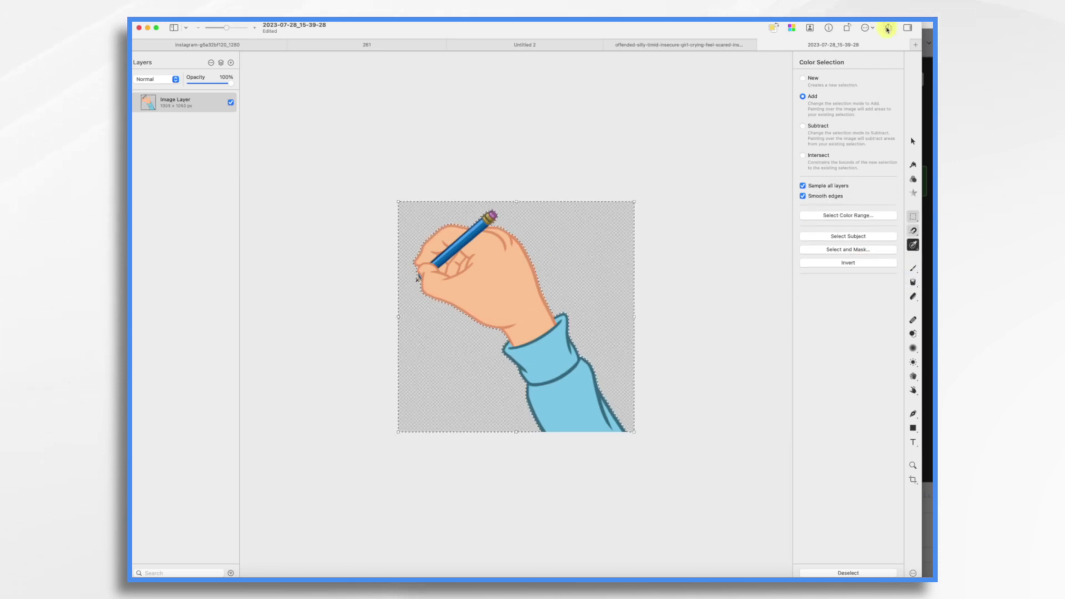
Export the cut-out hand image under the name "hand-pencil".
click(887, 29)
click(907, 183)
text(hand-pencil)
key(Return)
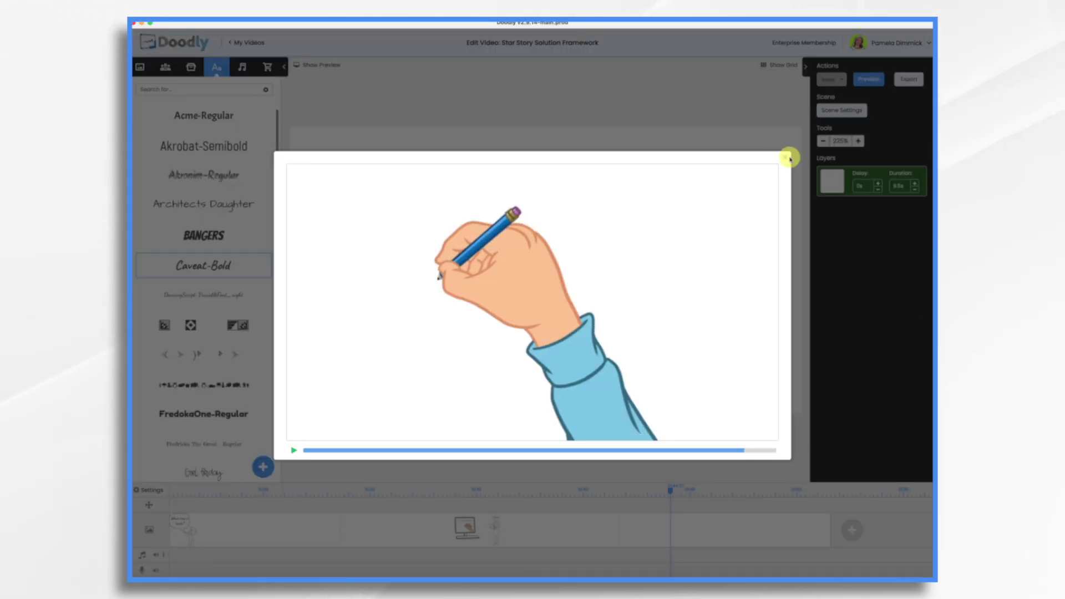
Close the scene preview in Doodly and delete the white text scene from the timeline.
click(786, 159)
right_click(680, 531)
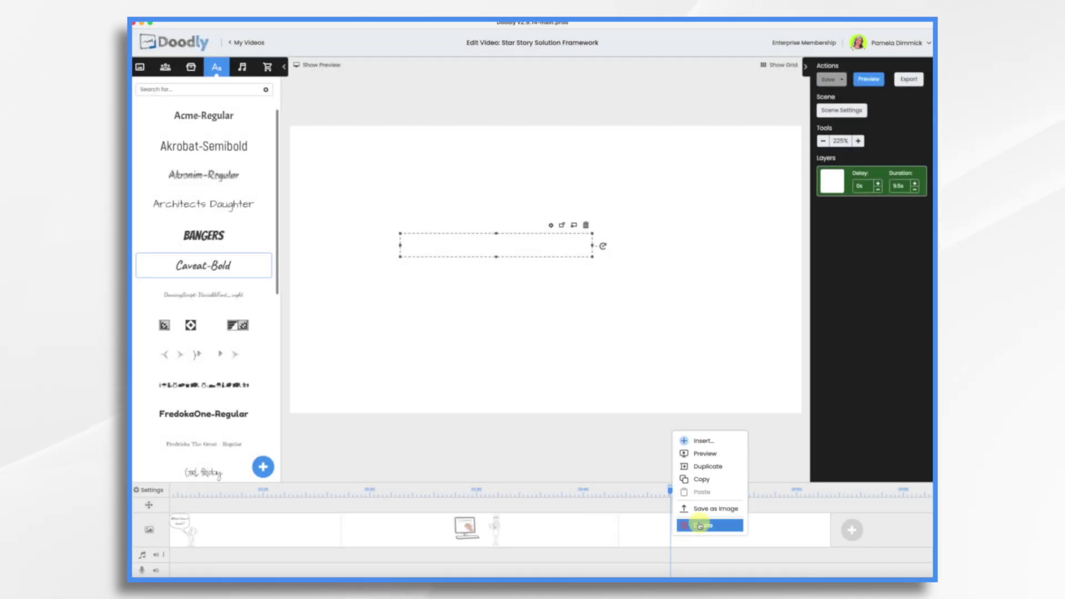
click(703, 525)
click(558, 313)
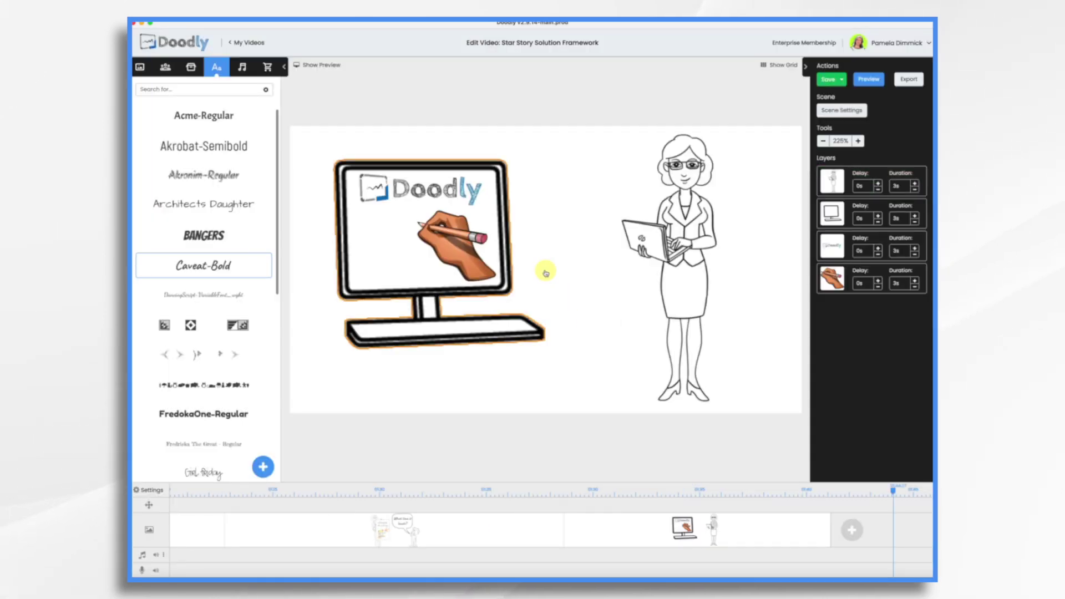
Import the exported cut-out hand image as a new prop titled "doodly hand".
click(191, 68)
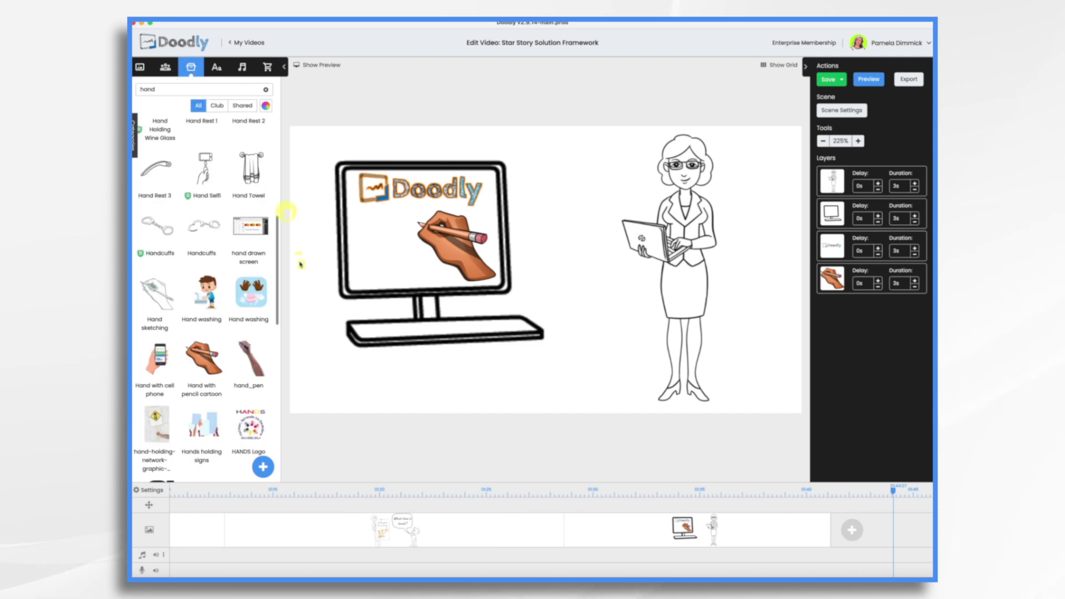
click(264, 468)
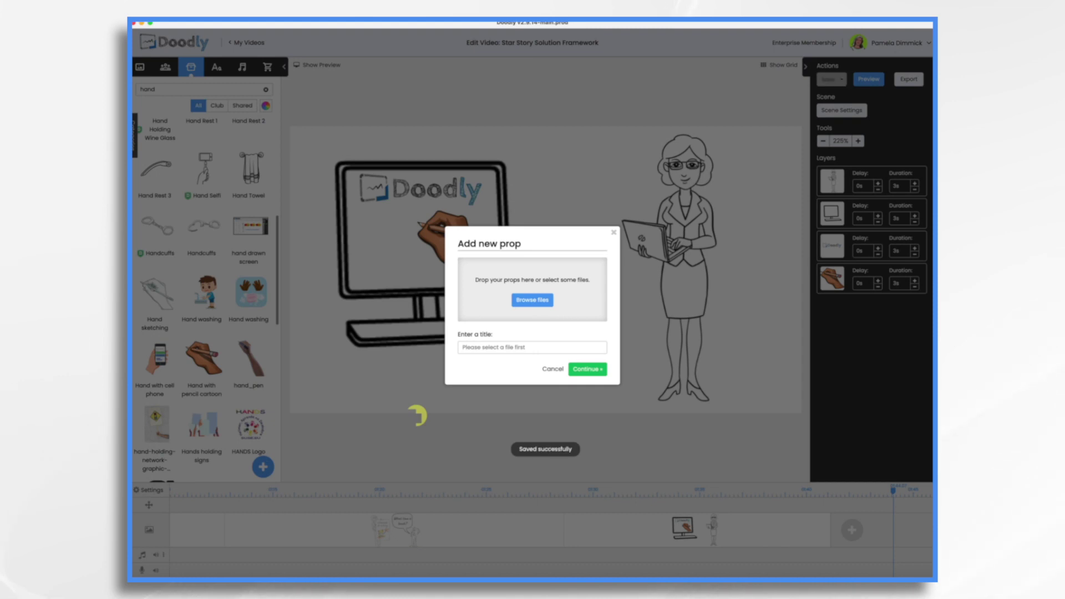
mouse_move(560, 560)
mouse_down()
mouse_move(555, 260)
mouse_move(543, 289)
mouse_up()
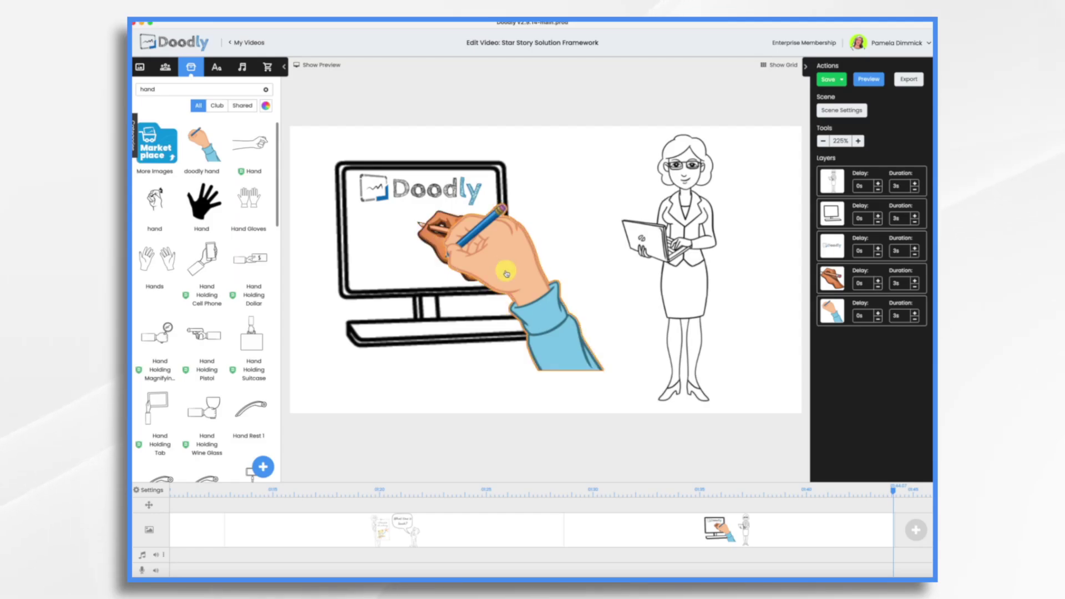
Move the doodly hand prop off the monitor and delete the darker pencil-holding hand from the scene.
drag(507, 267, 555, 271)
click(452, 249)
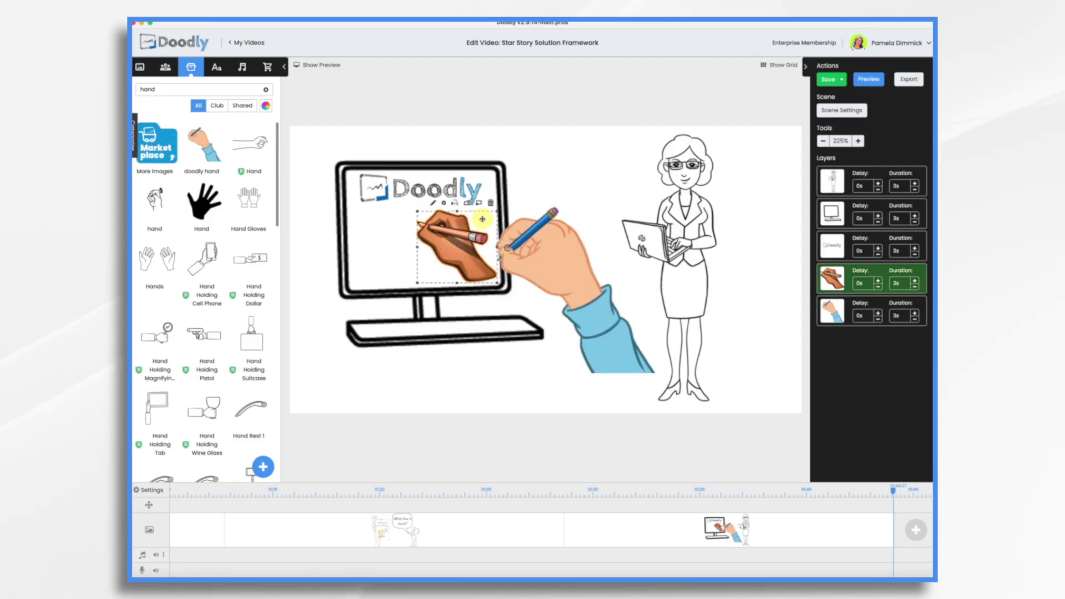
click(491, 204)
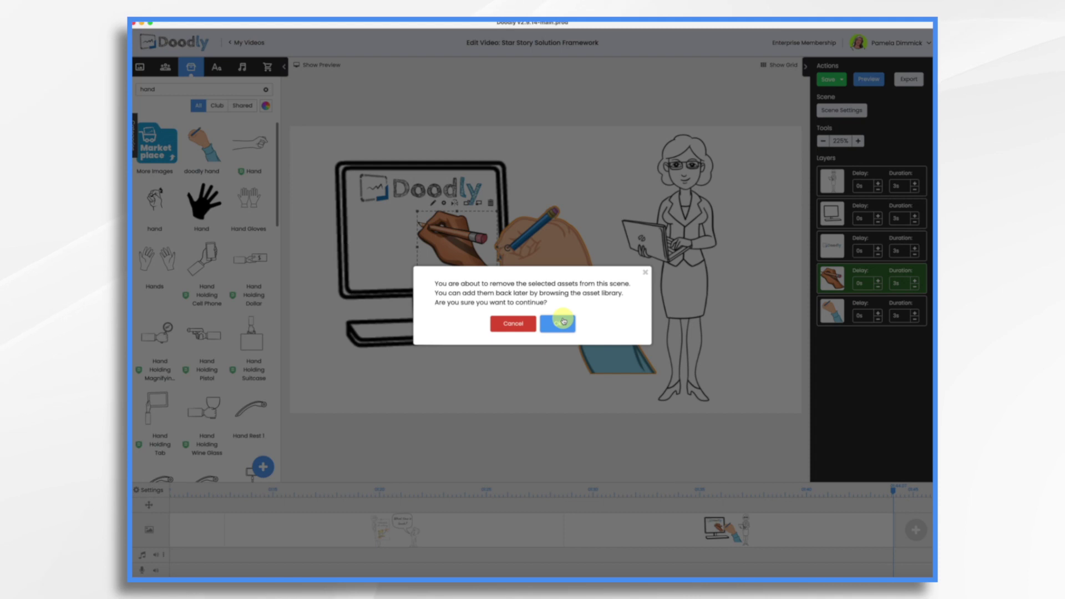
click(564, 321)
Shrink the doodly hand prop and position it on the computer screen.
mouse_move(661, 368)
mouse_down()
mouse_move(518, 226)
mouse_move(456, 212)
mouse_move(523, 275)
mouse_up()
drag(472, 233, 455, 237)
key(super+z)
key(super+z)
Place the Doodly logo beneath the computer and open the character library.
drag(405, 183, 577, 183)
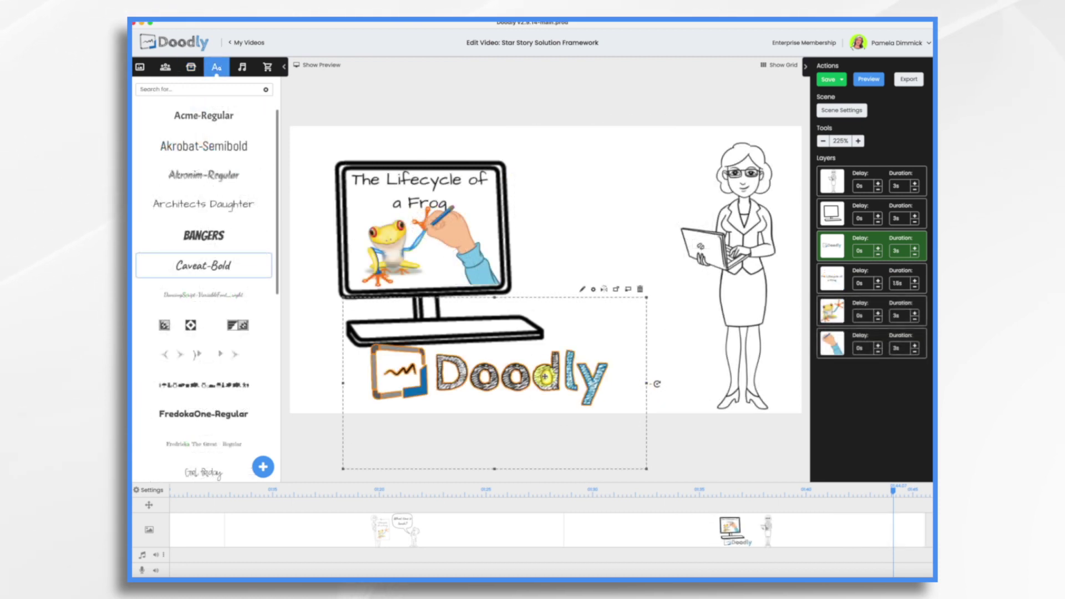
drag(545, 376, 489, 383)
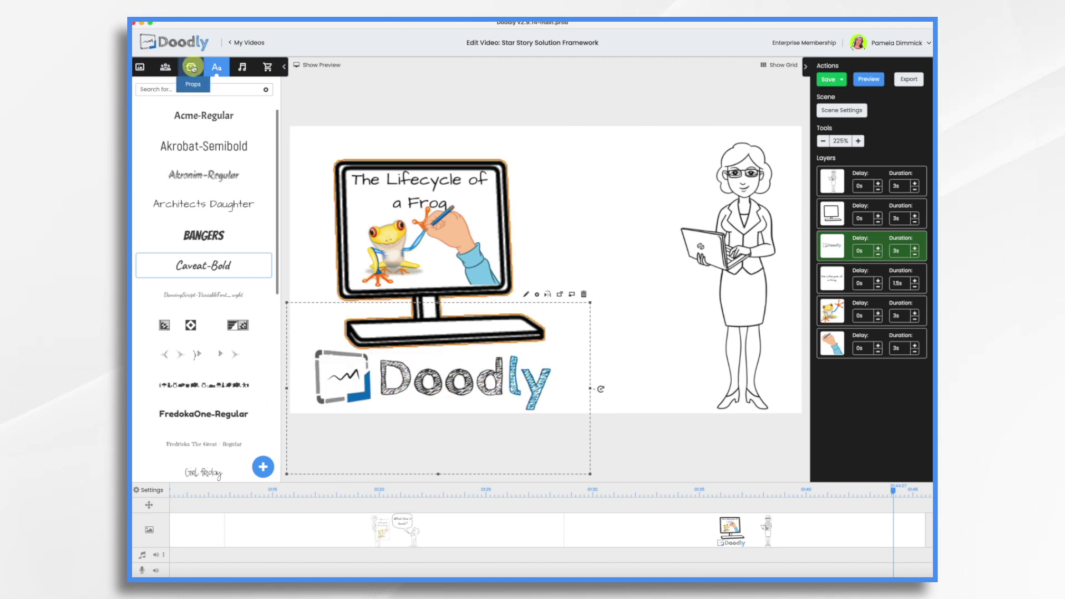
click(165, 67)
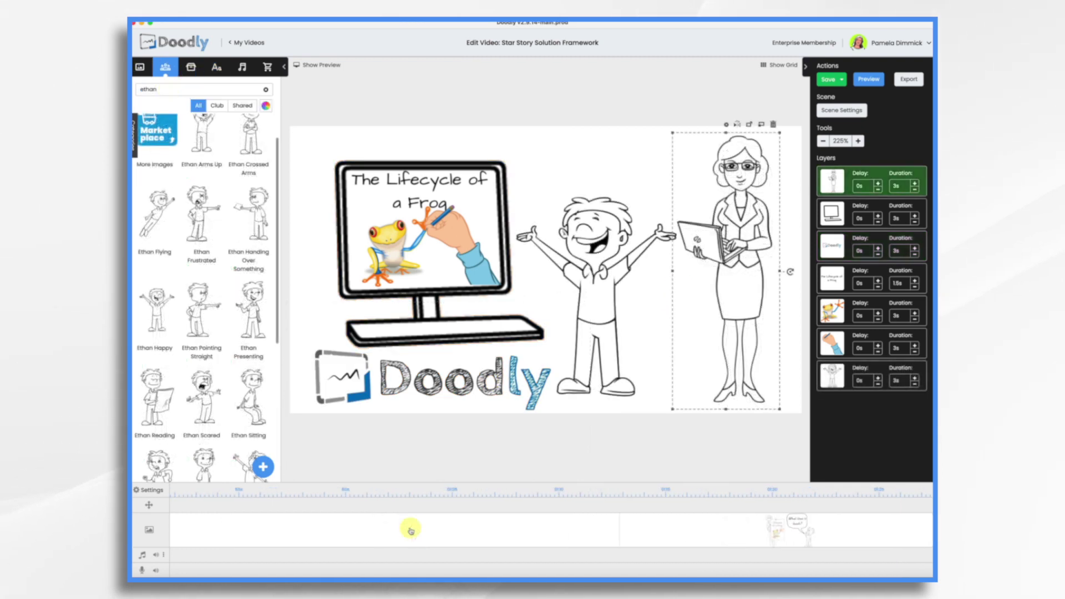
Review the classroom, frog poster and computer scenes along the timeline.
scroll(405, 529, left, 5)
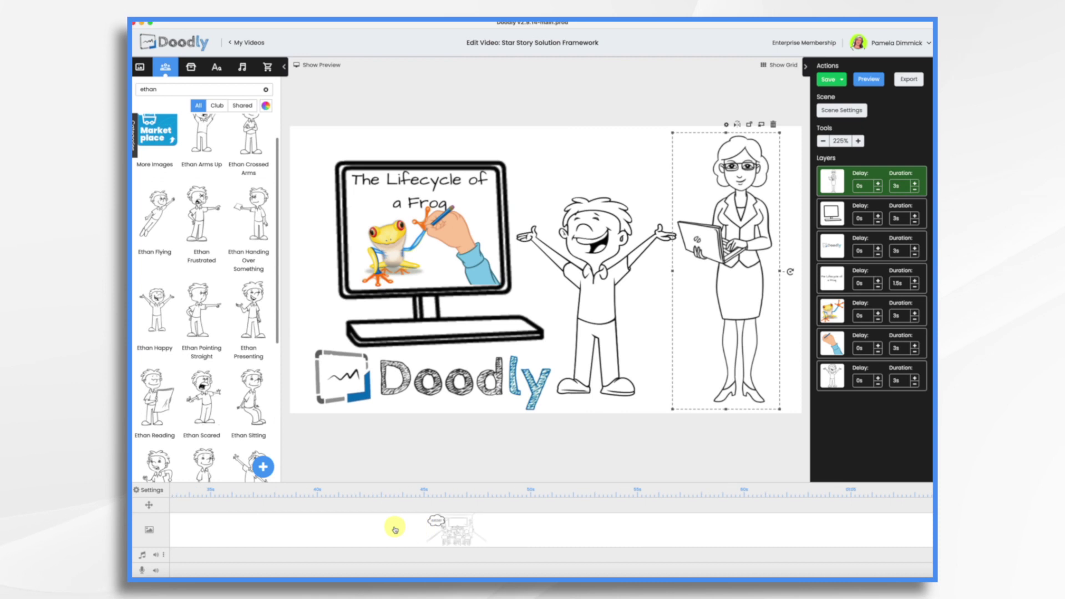
click(390, 531)
scroll(388, 530, left, 3)
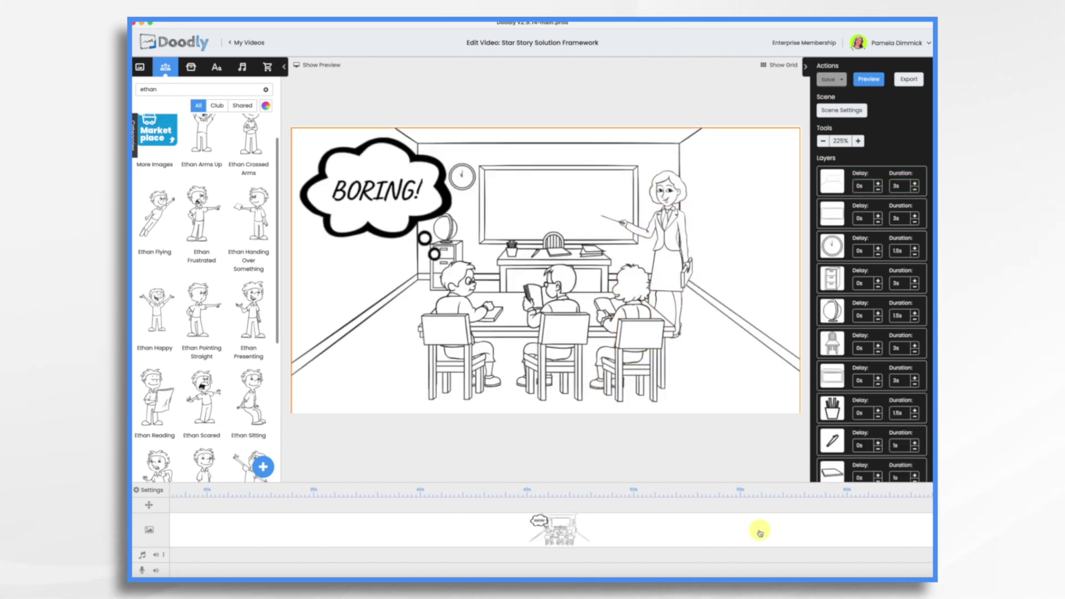
scroll(760, 532, right, 5)
click(690, 533)
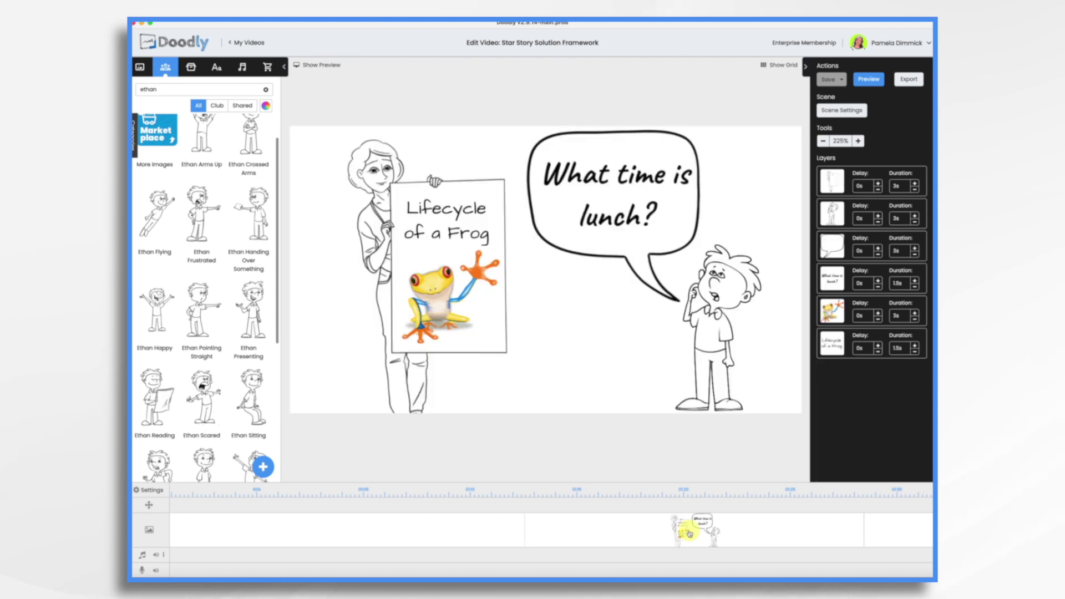
scroll(689, 530, right, 3)
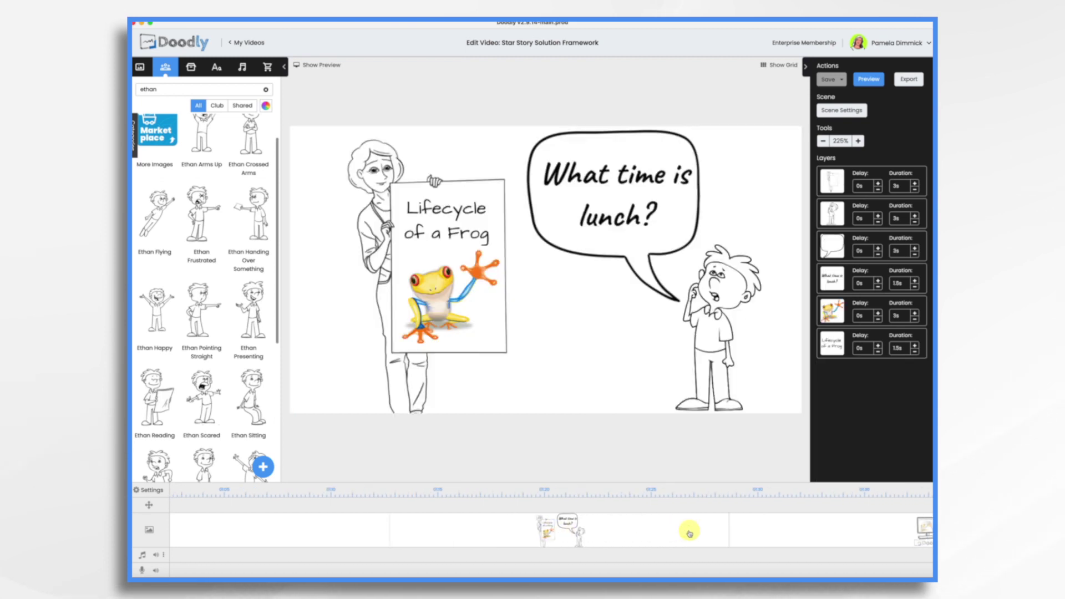
click(875, 542)
scroll(875, 542, right, 3)
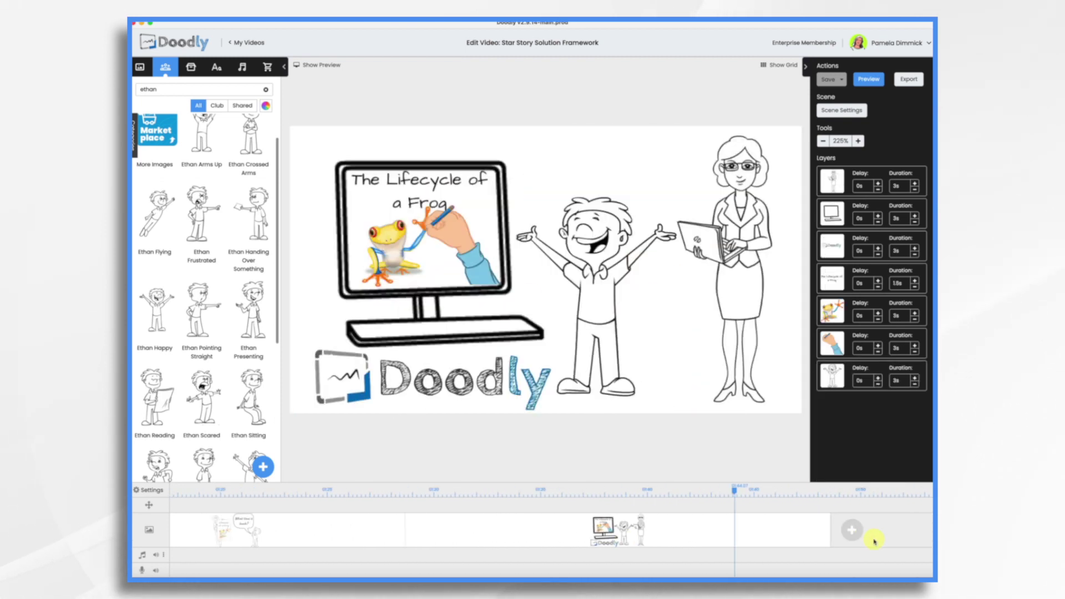
Delete the two introductory scenes that come before the classroom scene in the timeline.
scroll(530, 525, left, 10)
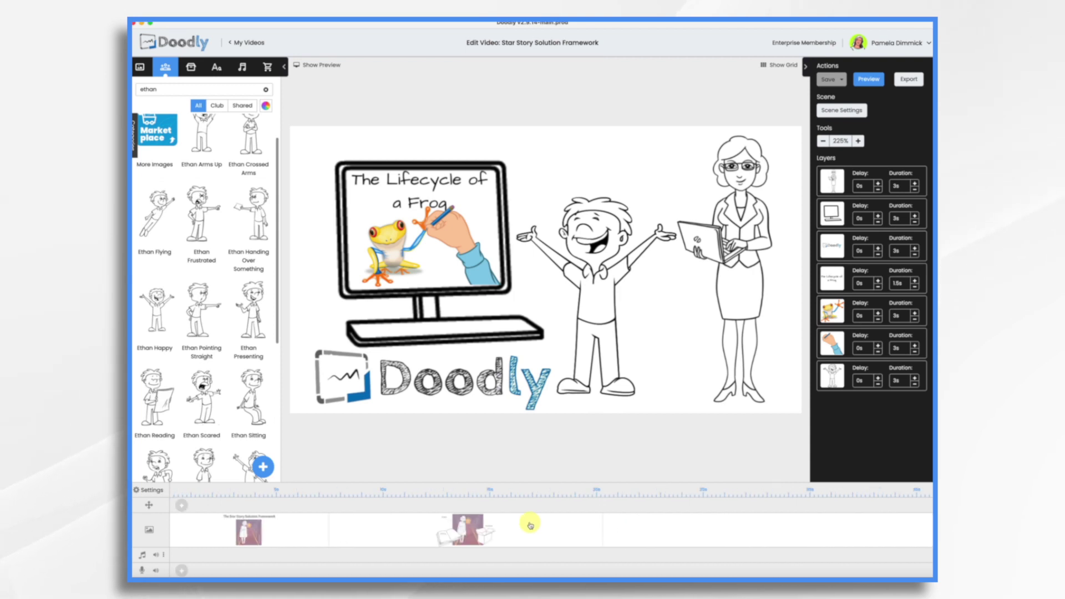
right_click(296, 537)
click(309, 531)
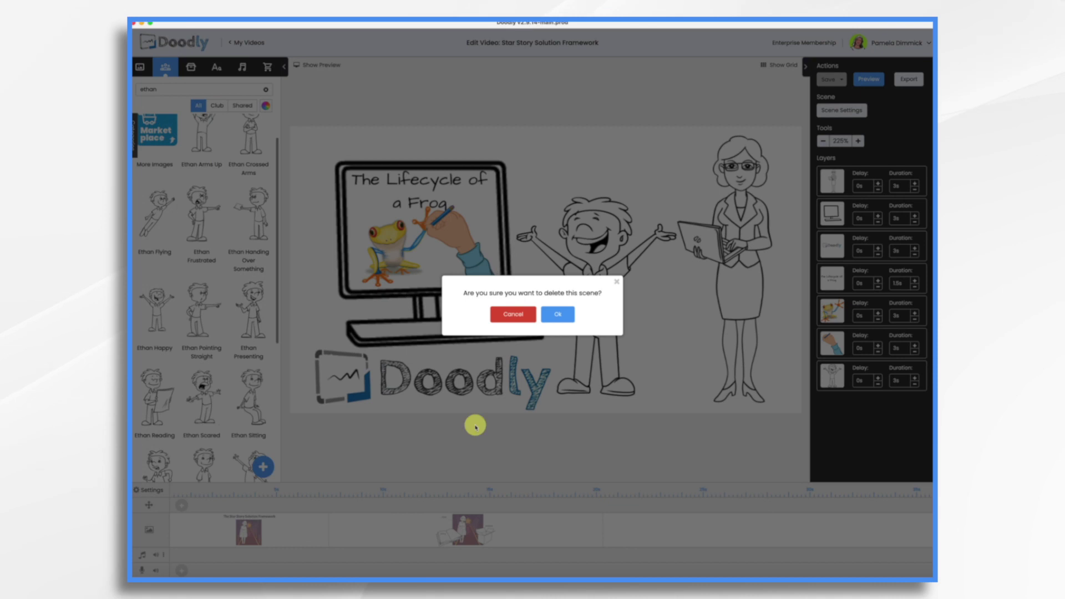
click(554, 320)
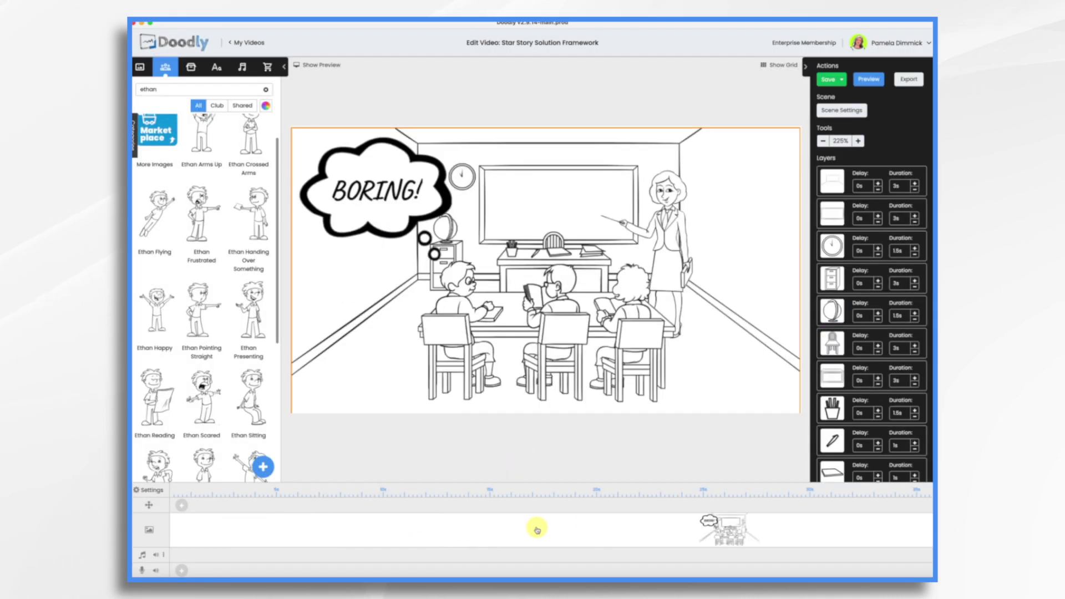
Check the classroom scene's length on the timeline against the scenes that follow it.
scroll(682, 539, right, 10)
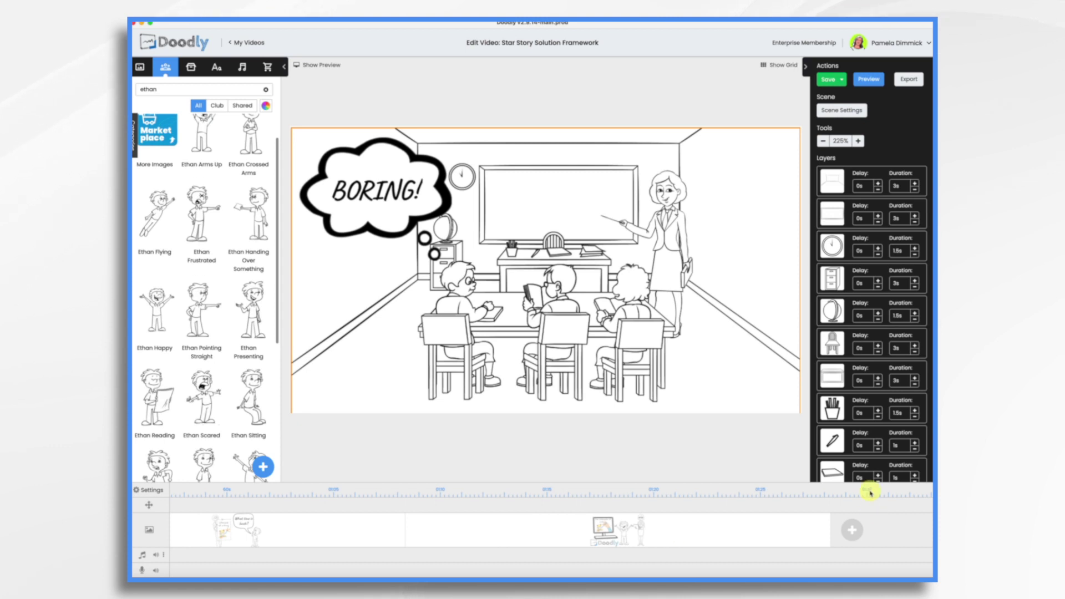
scroll(667, 521, left, 5)
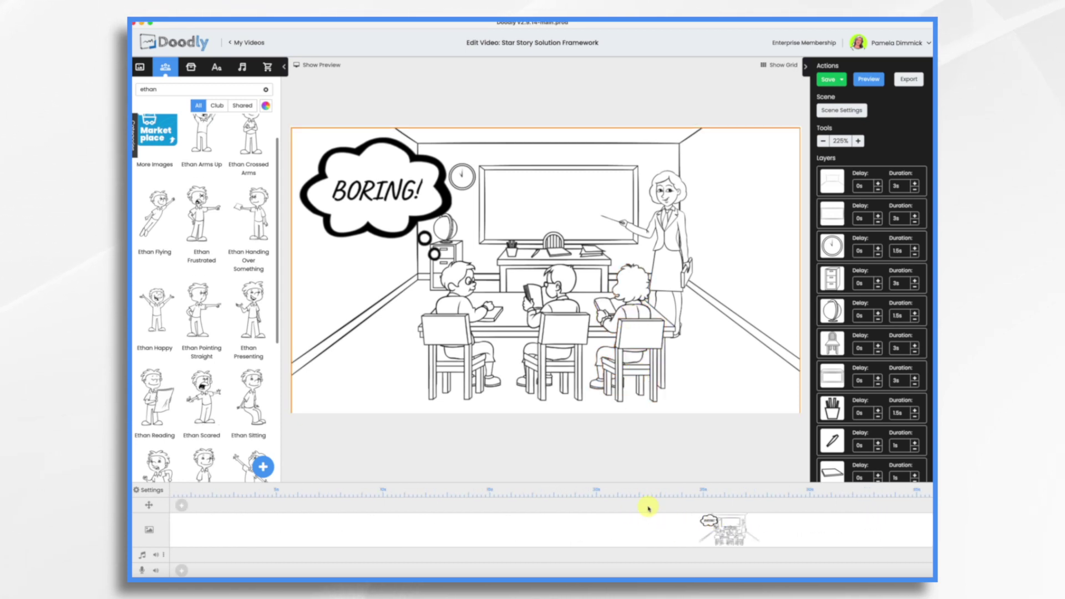
scroll(637, 519, right, 5)
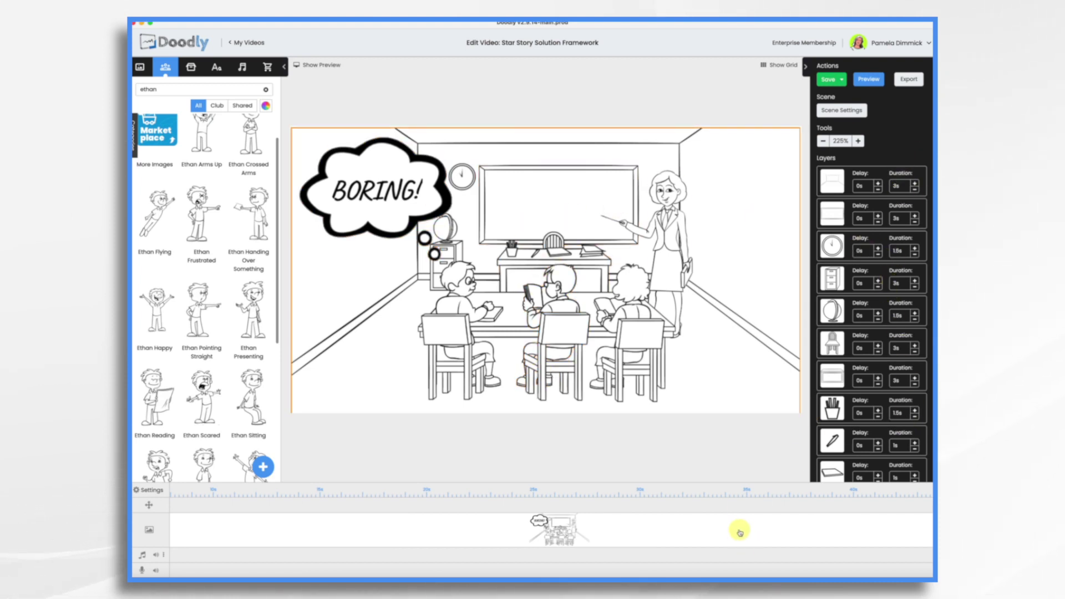
scroll(740, 533, right, 10)
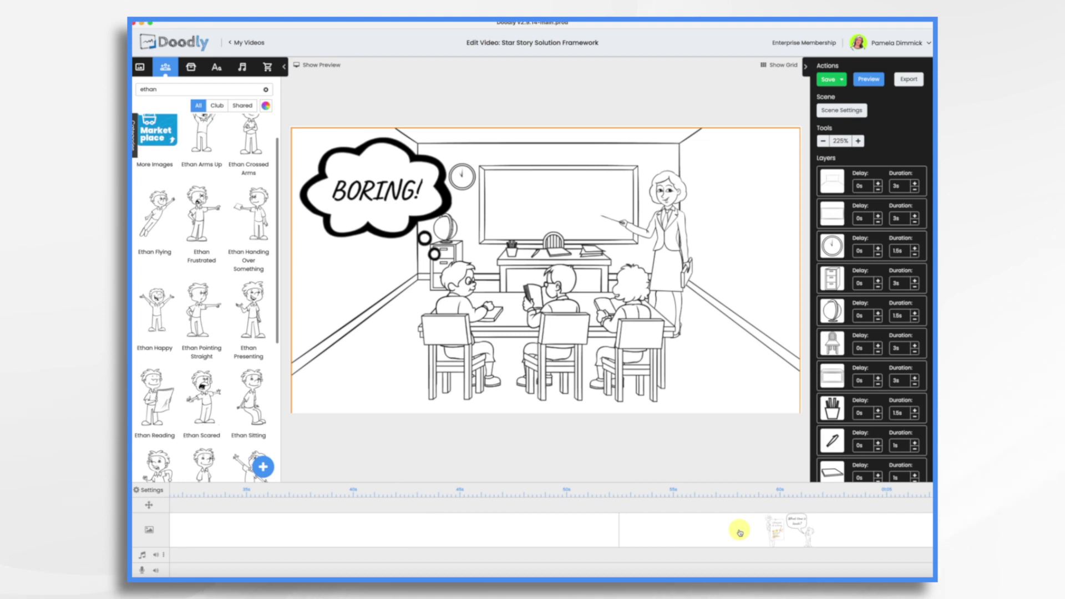
scroll(739, 532, left, 10)
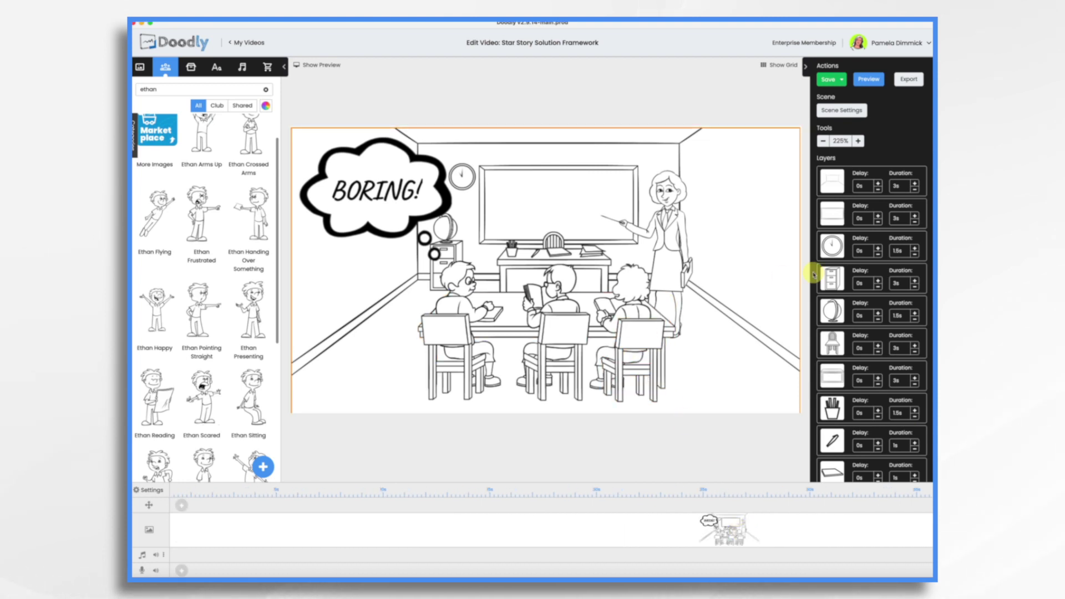
Select all assets in the classroom scene and set their enter animation duration to 0s.
click(838, 184)
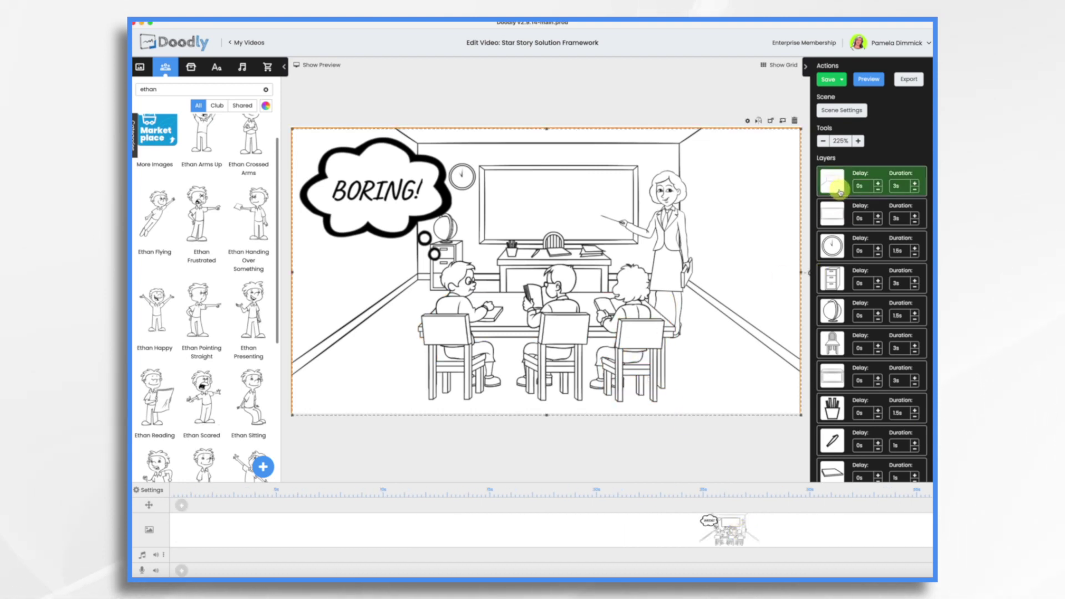
shift+click(834, 215)
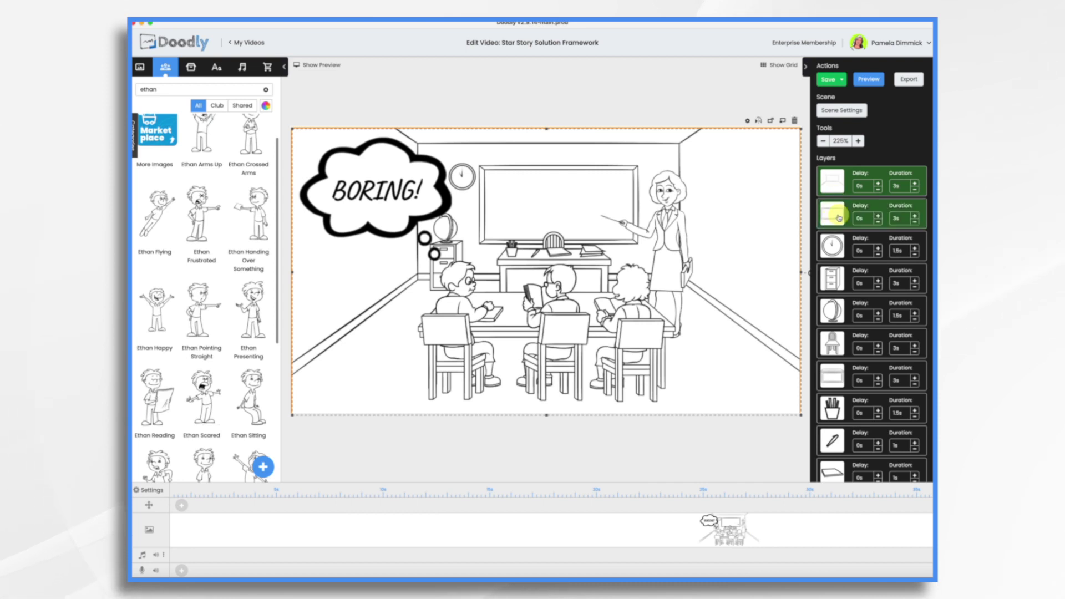
shift+click(834, 247)
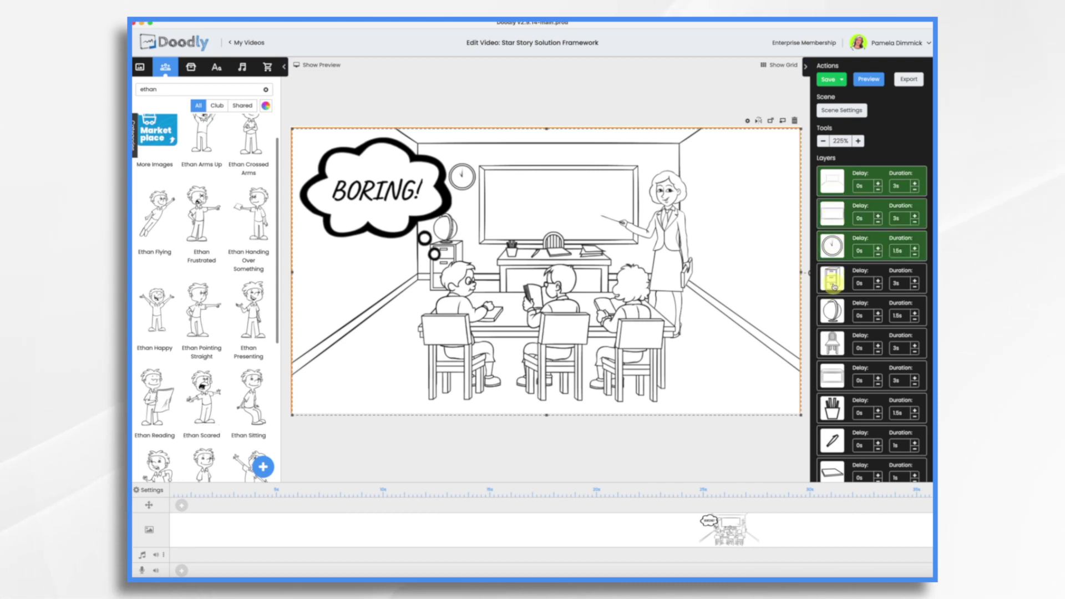
shift+click(835, 280)
shift+click(833, 310)
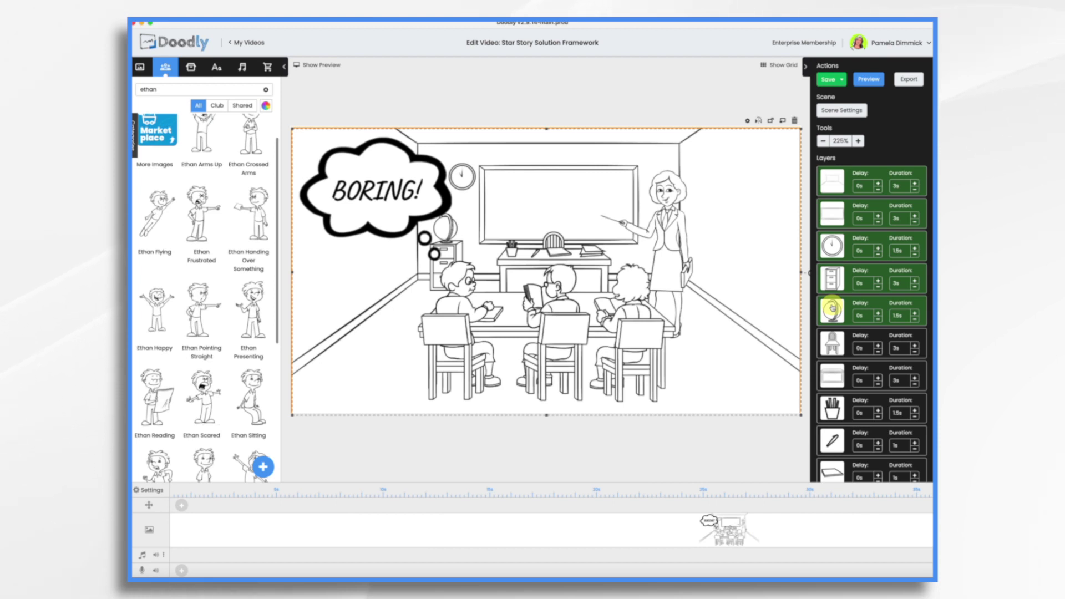
key(super+a)
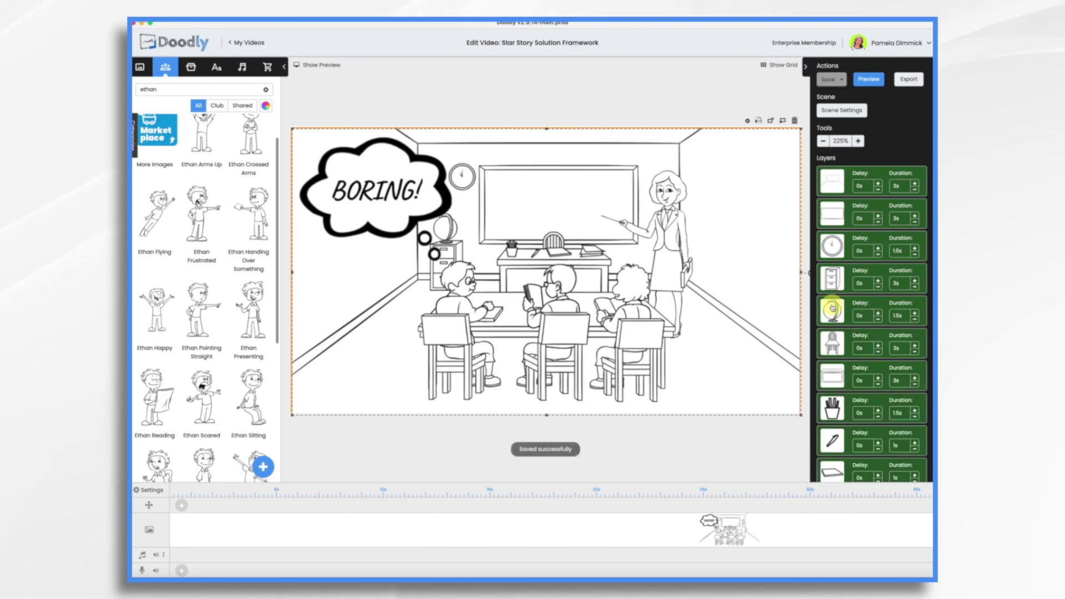
scroll(881, 366, down, 10)
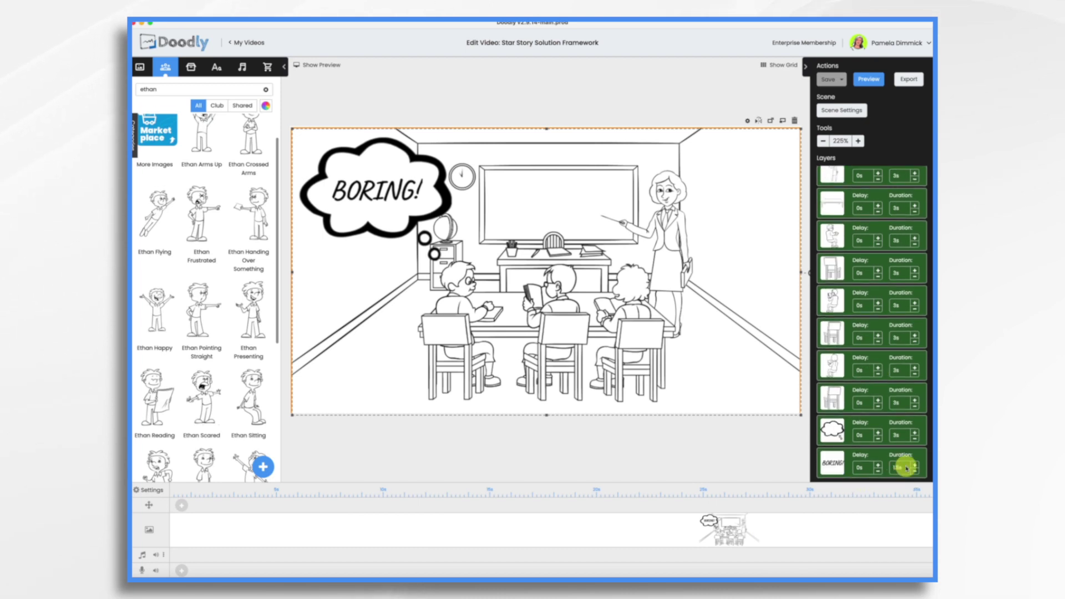
click(749, 121)
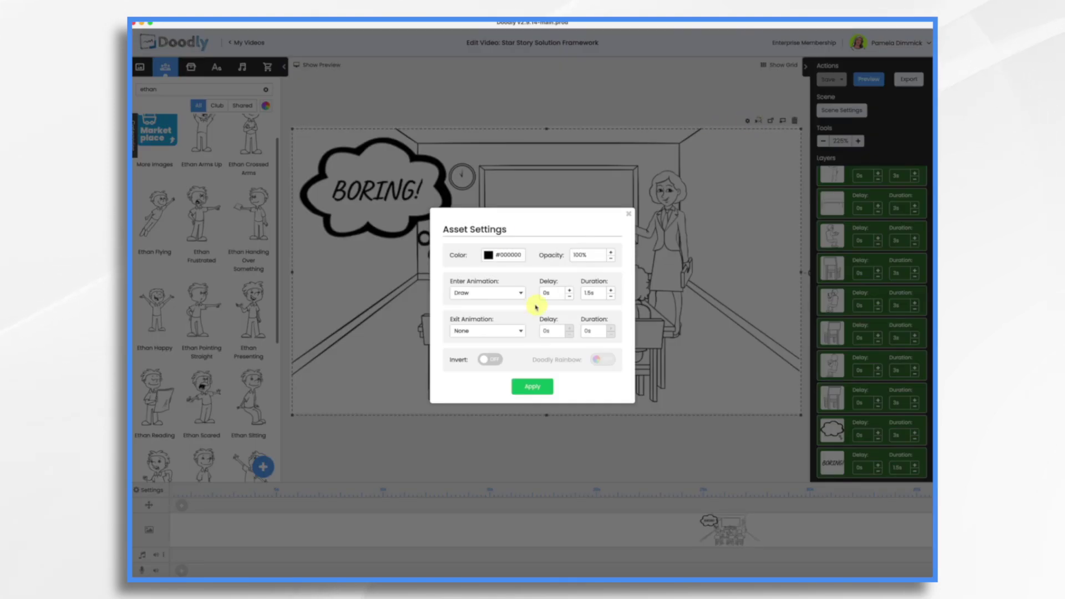
double_click(591, 293)
key(BackSpace)
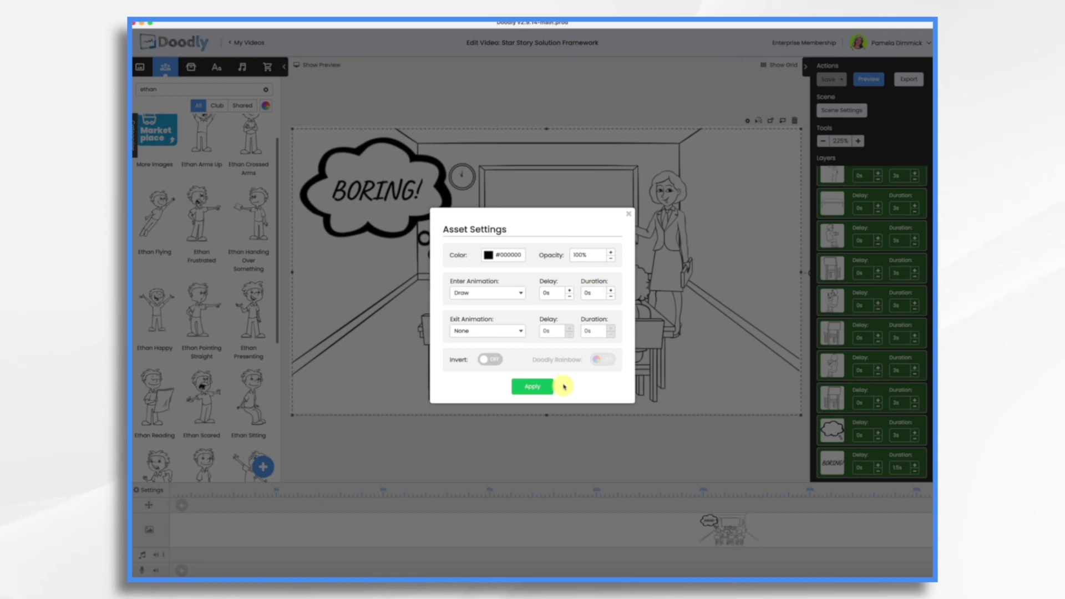
click(534, 388)
key(Return)
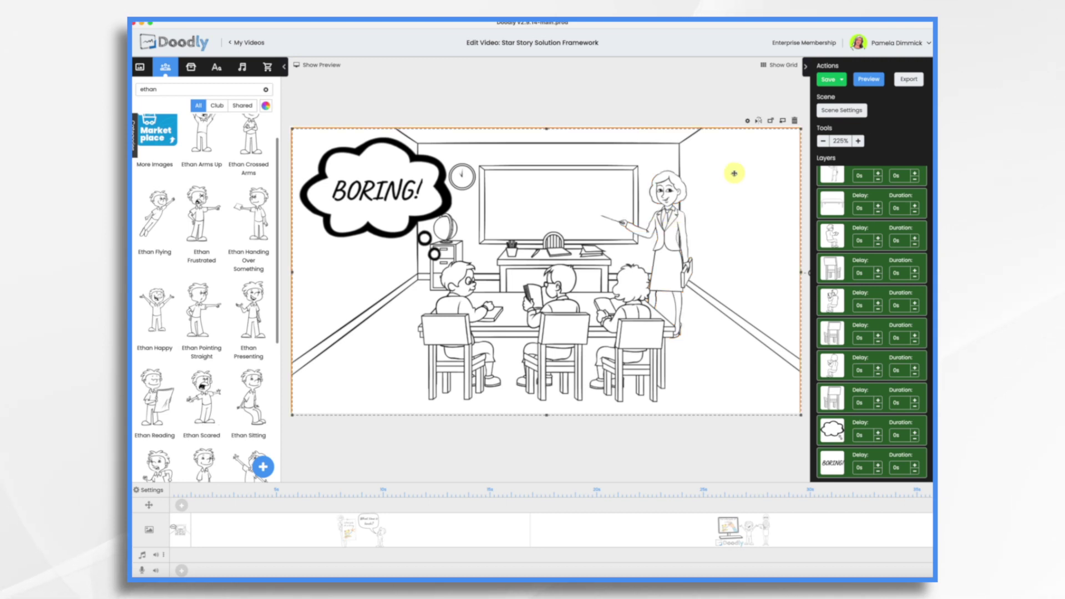
Reorder the teacher's layer to sit after the last chair and directly before the thought bubble.
click(829, 199)
scroll(865, 277, down, 3)
click(875, 349)
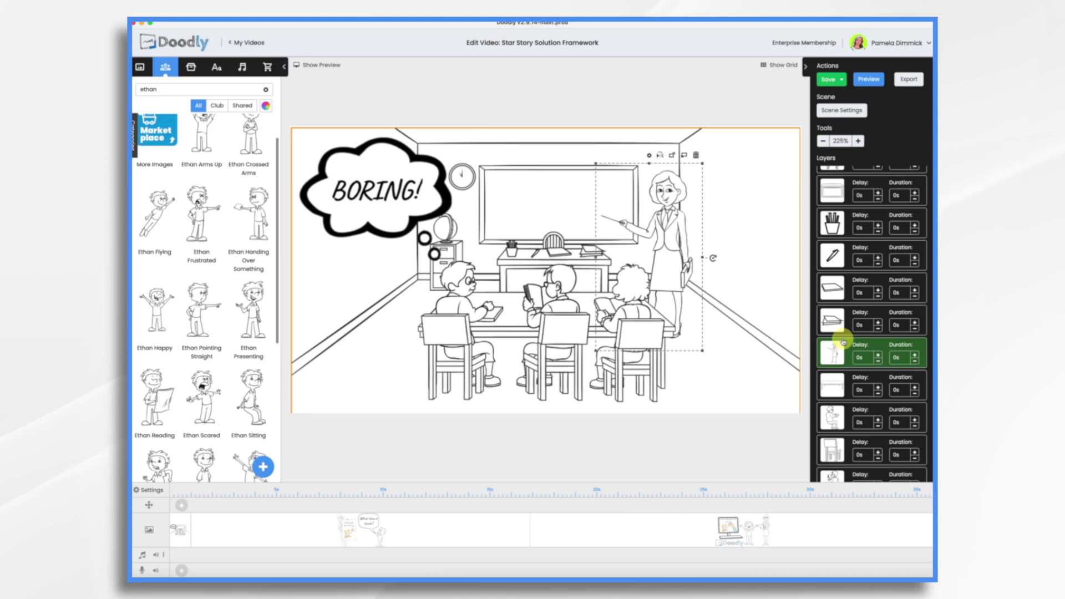
scroll(828, 353, down, 4)
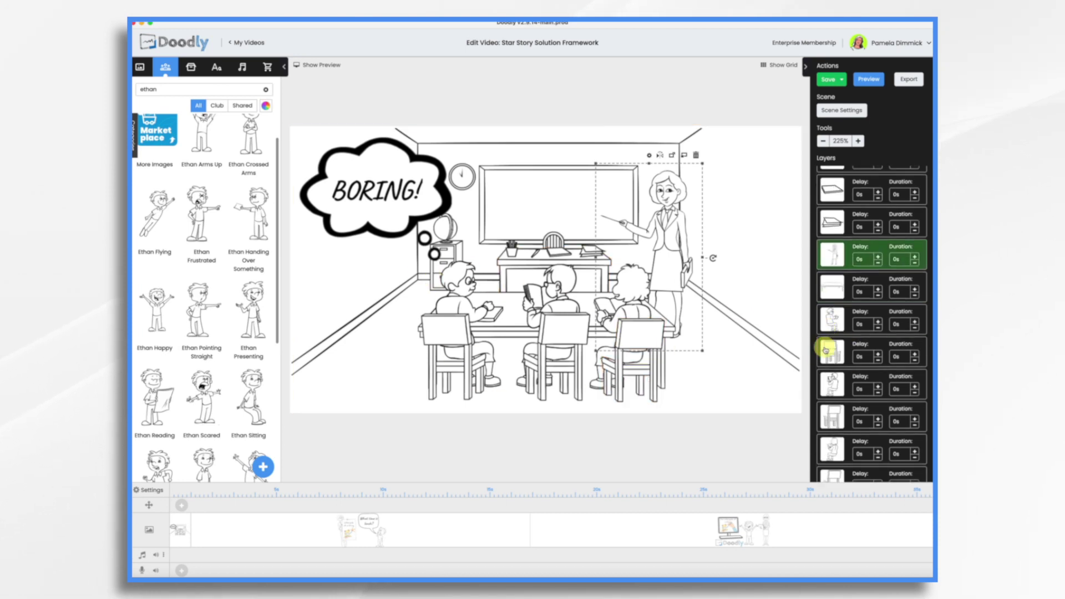
drag(837, 223, 857, 425)
scroll(857, 424, down, 2)
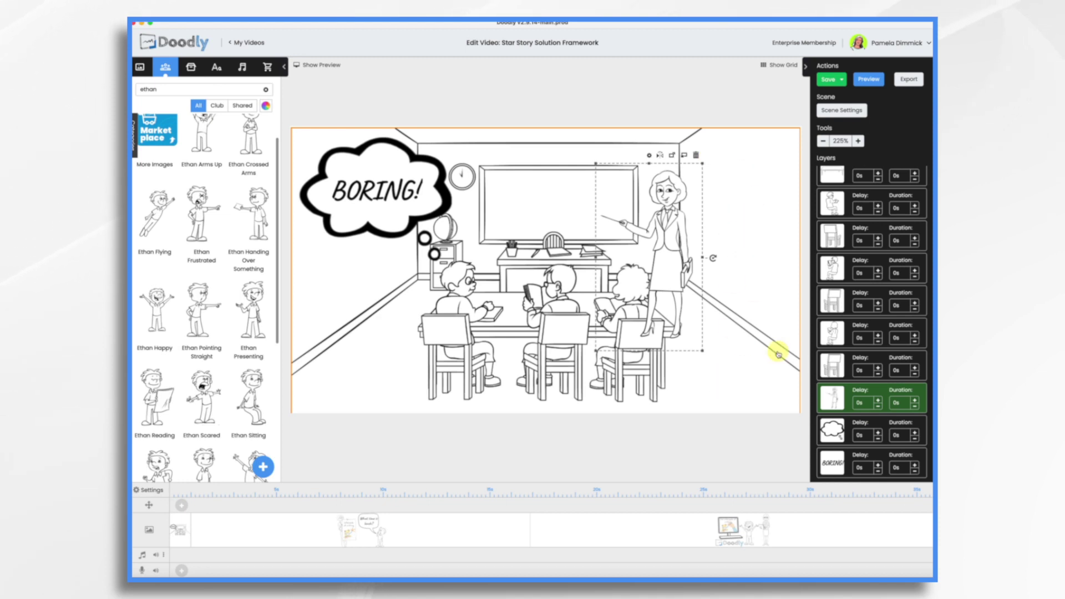
Set the layer durations to 2.5s for the teacher, 1s for the thought bubble and 1.5s for the "BORING!" text.
click(915, 400)
click(916, 402)
click(915, 402)
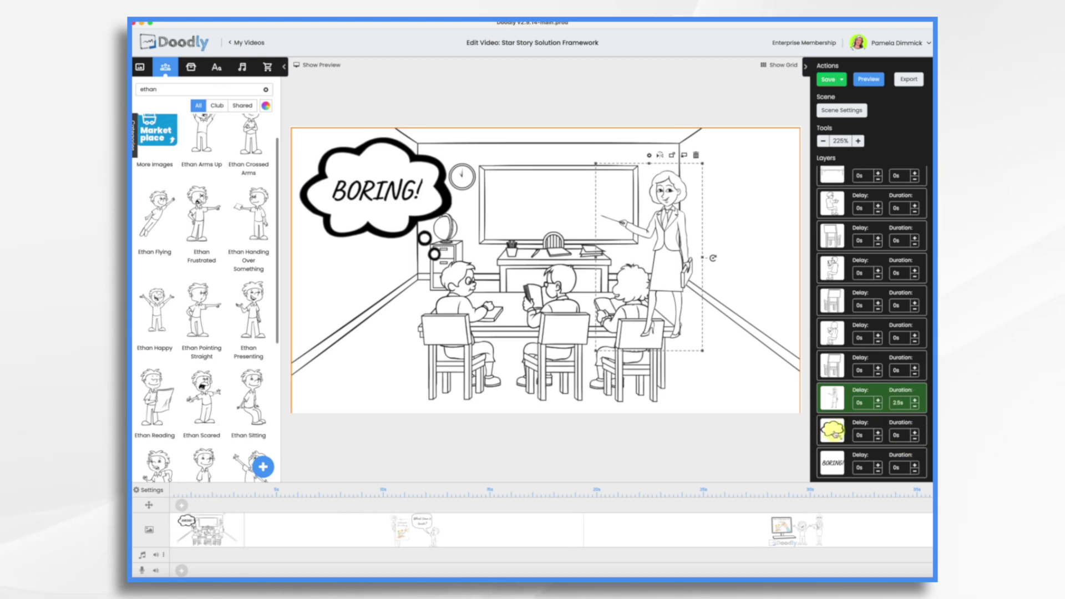
click(914, 432)
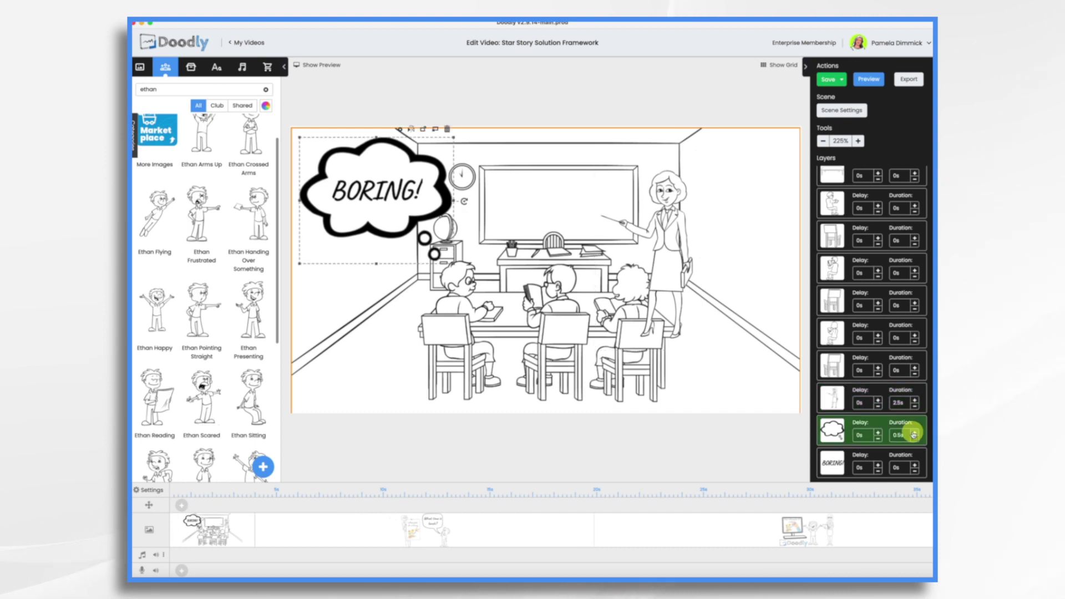
click(915, 467)
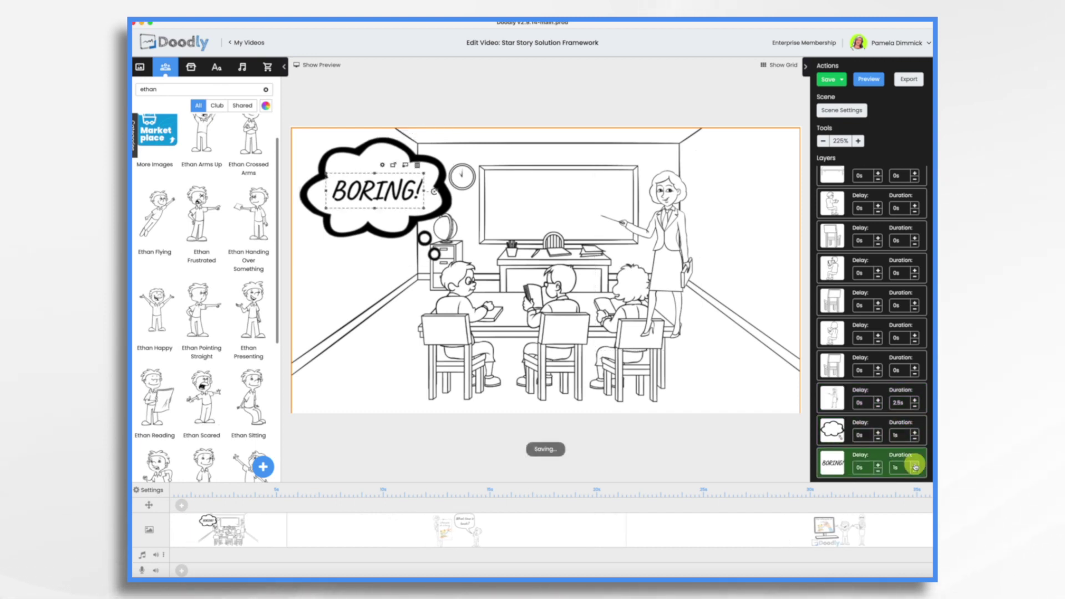
click(916, 468)
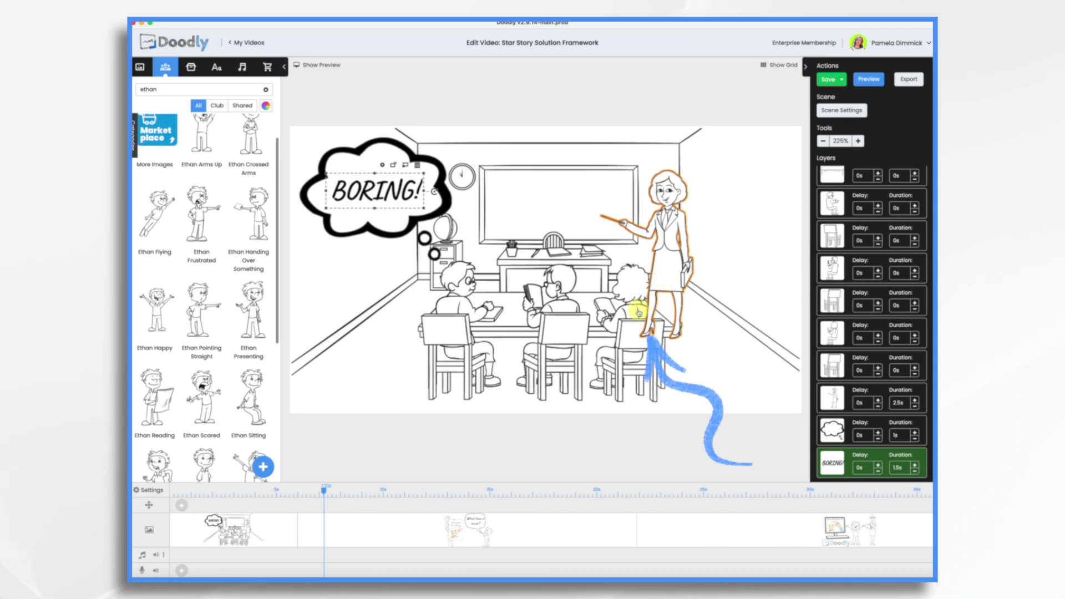
Shrink the teacher in the classroom scene and move her to the right of the board.
drag(673, 249, 675, 246)
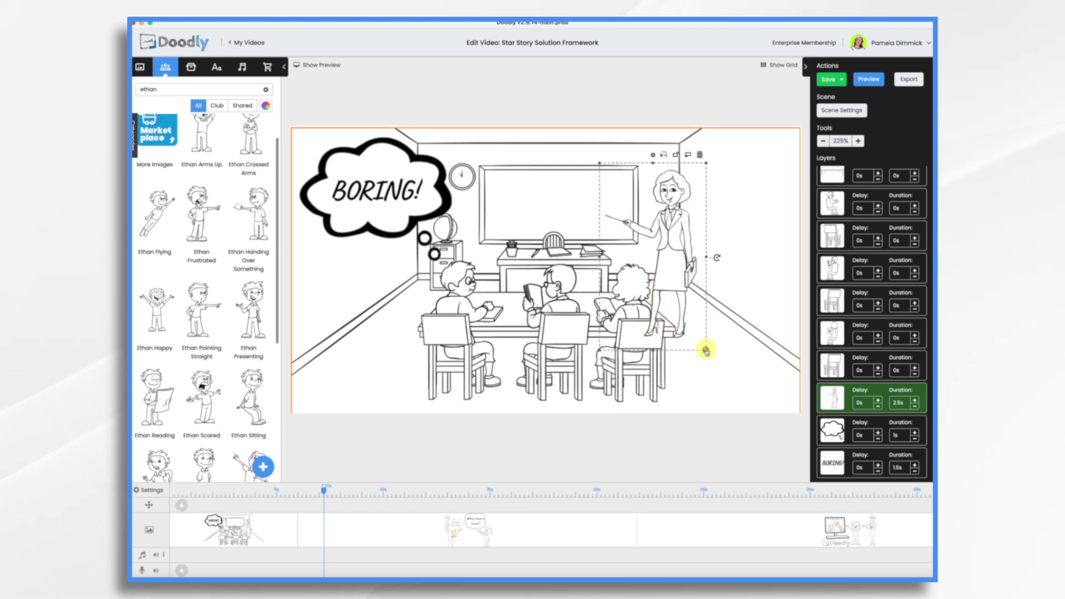
drag(707, 350, 690, 319)
drag(664, 246, 684, 248)
Select the students' table together with the students and chairs and shift the group left, away from the teacher.
click(588, 301)
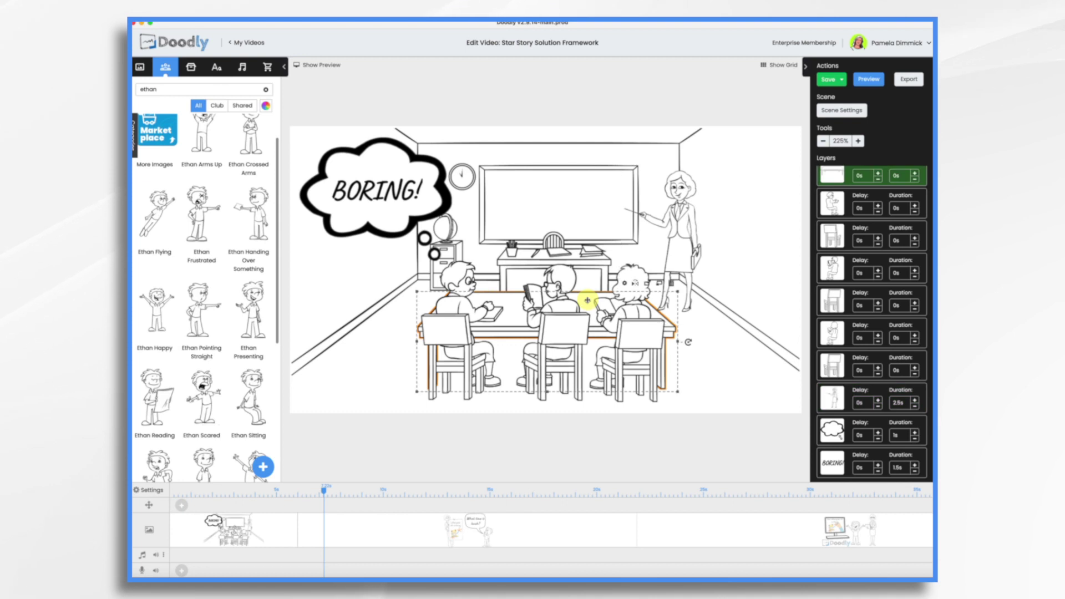
shift+click(631, 278)
scroll(856, 361, down, 5)
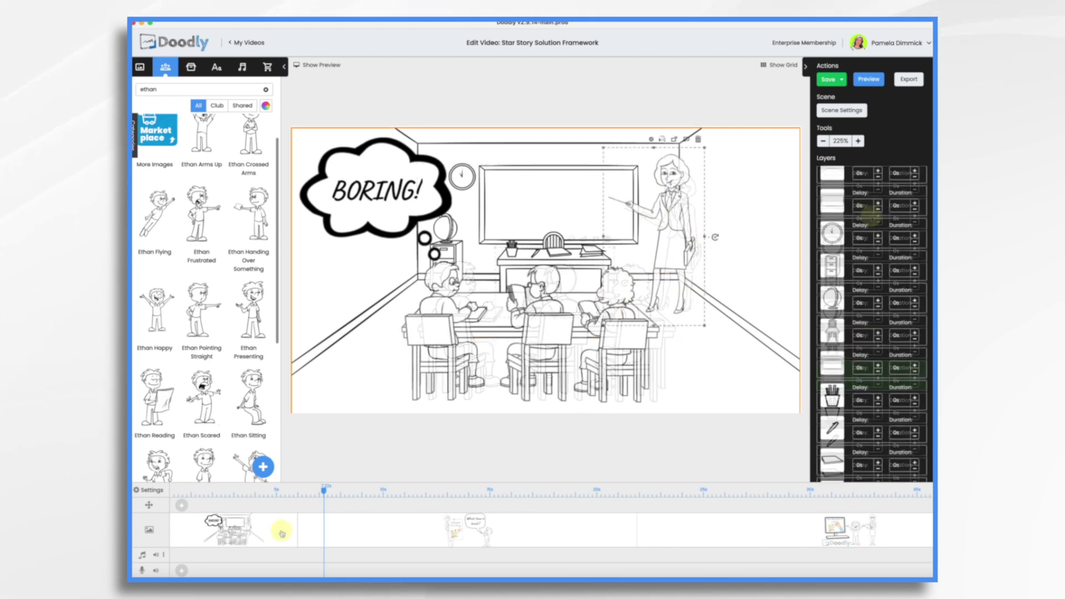
Play a preview of the classroom scene and open the computer scene from the timeline.
right_click(281, 529)
click(304, 456)
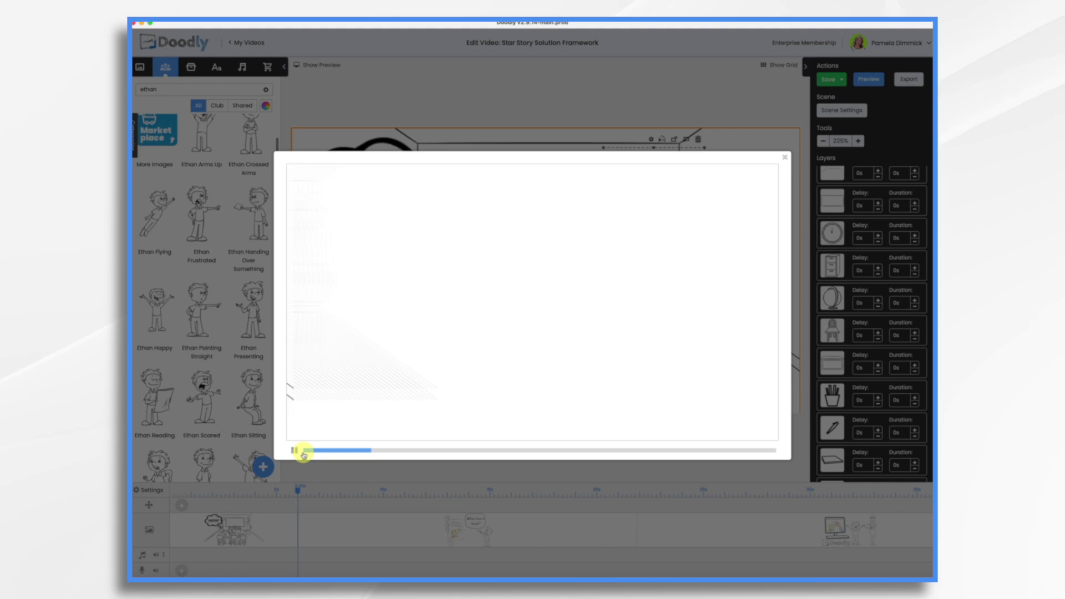
click(861, 528)
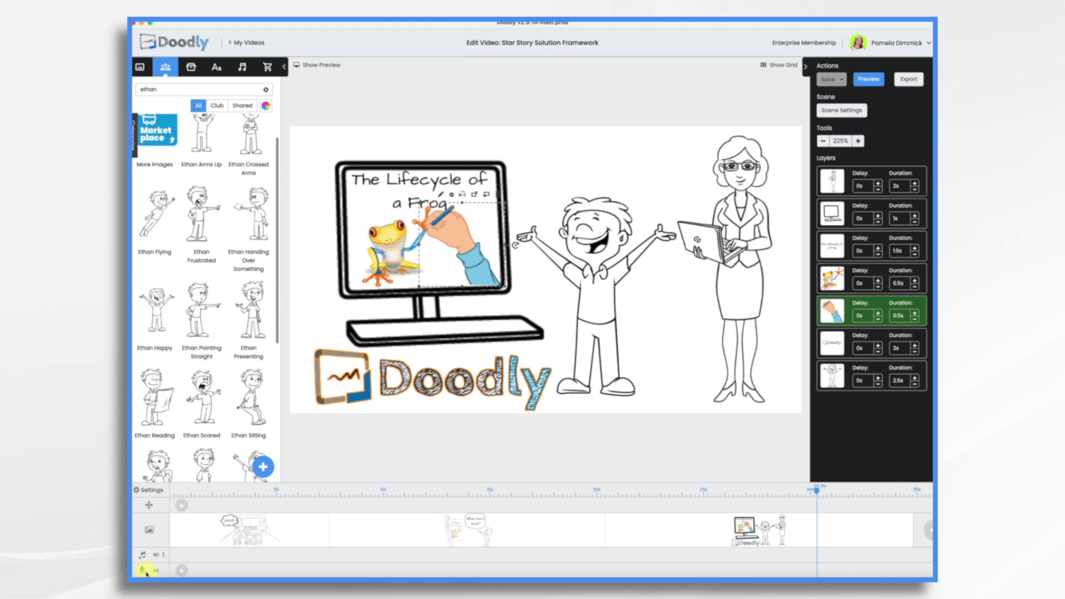
Record a first voiceover clip at the start of the voiceover track.
click(181, 571)
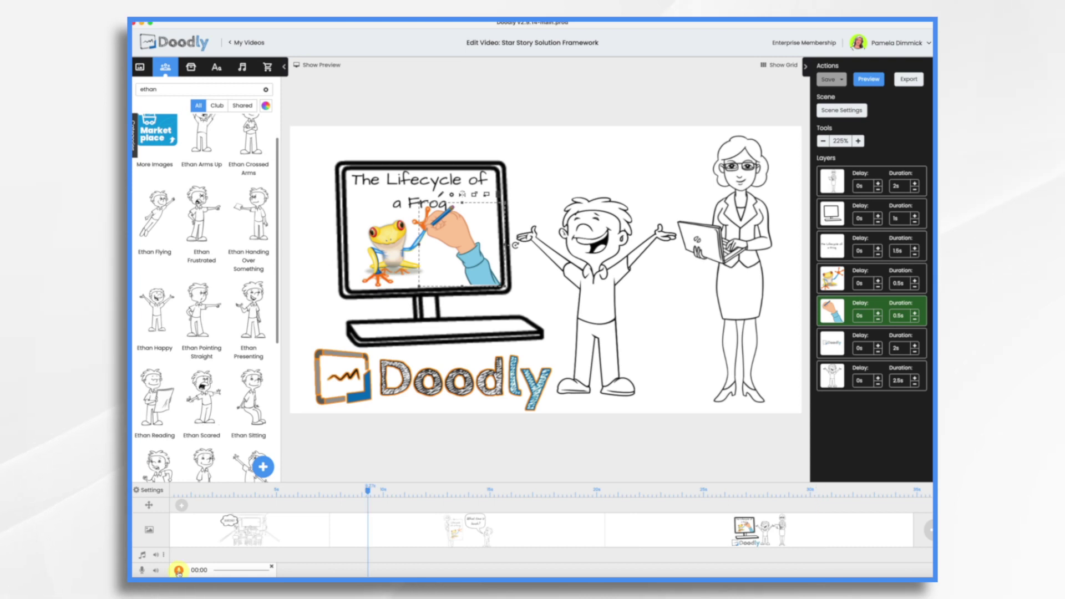
click(179, 570)
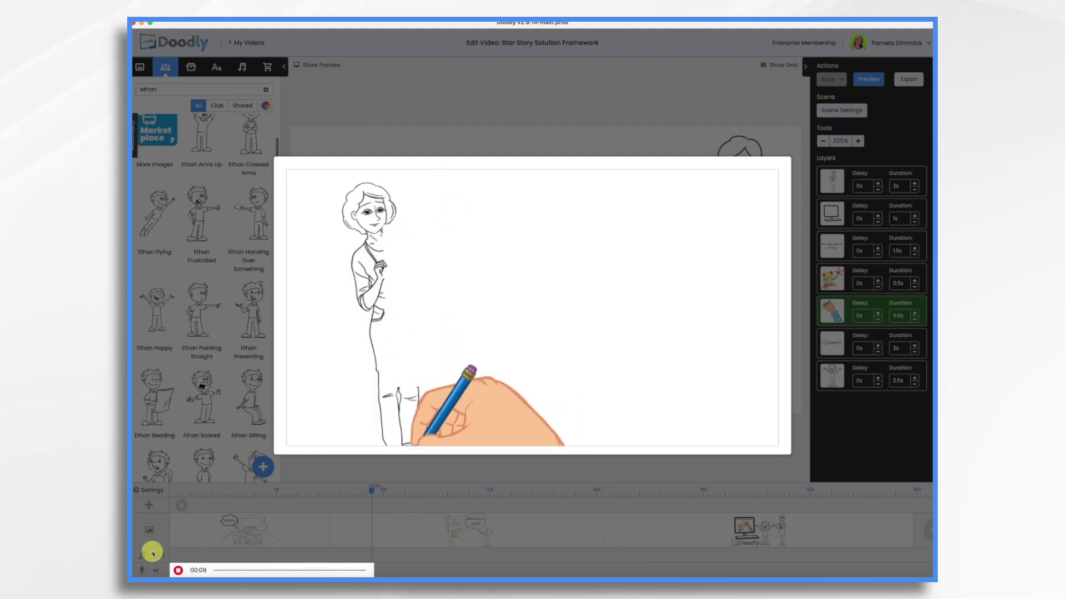
click(178, 570)
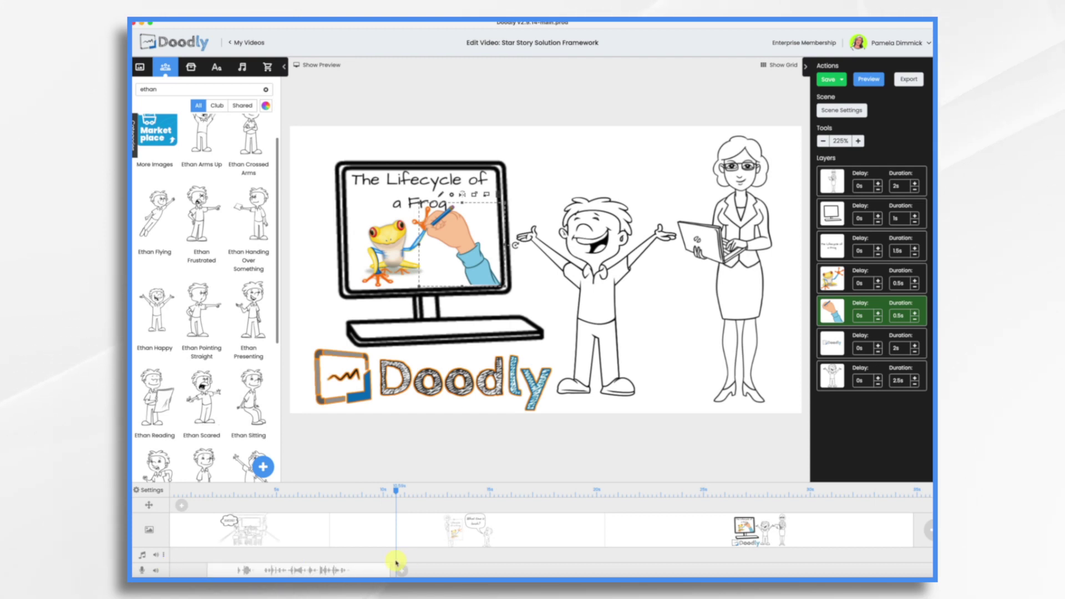
Trim the silence from the end of the first voiceover clip and adjust its start on the timeline.
drag(389, 566, 357, 565)
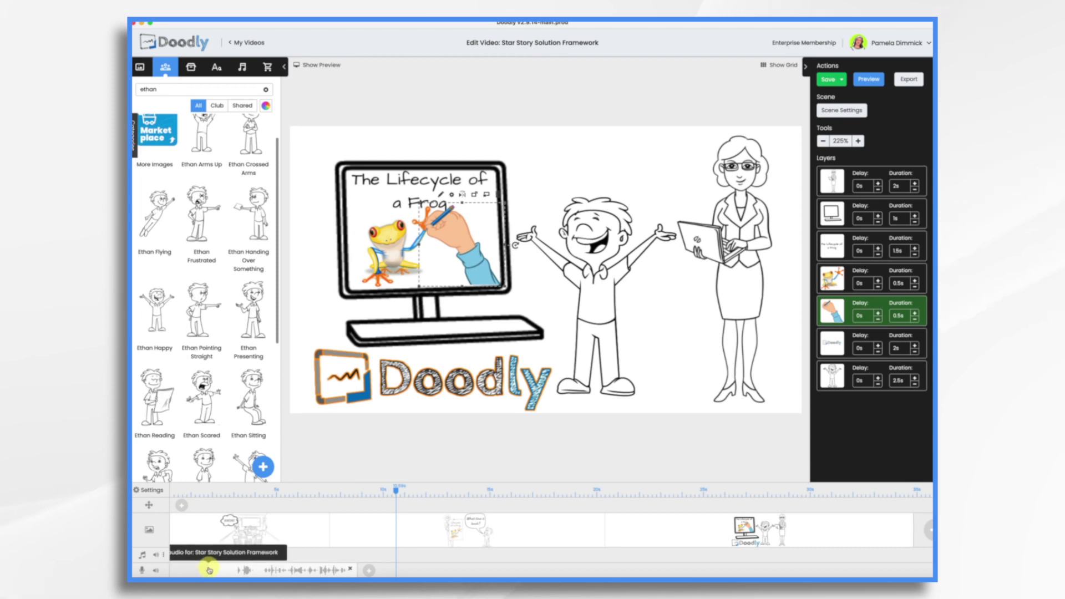
drag(206, 566, 250, 568)
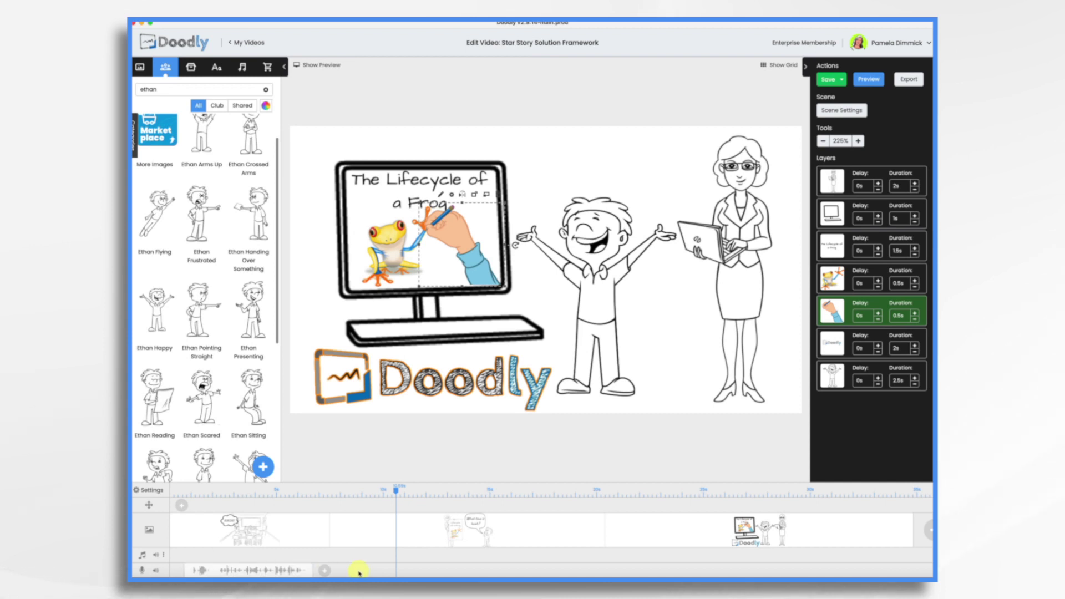
Record a second voiceover clip directly after the first one.
click(325, 571)
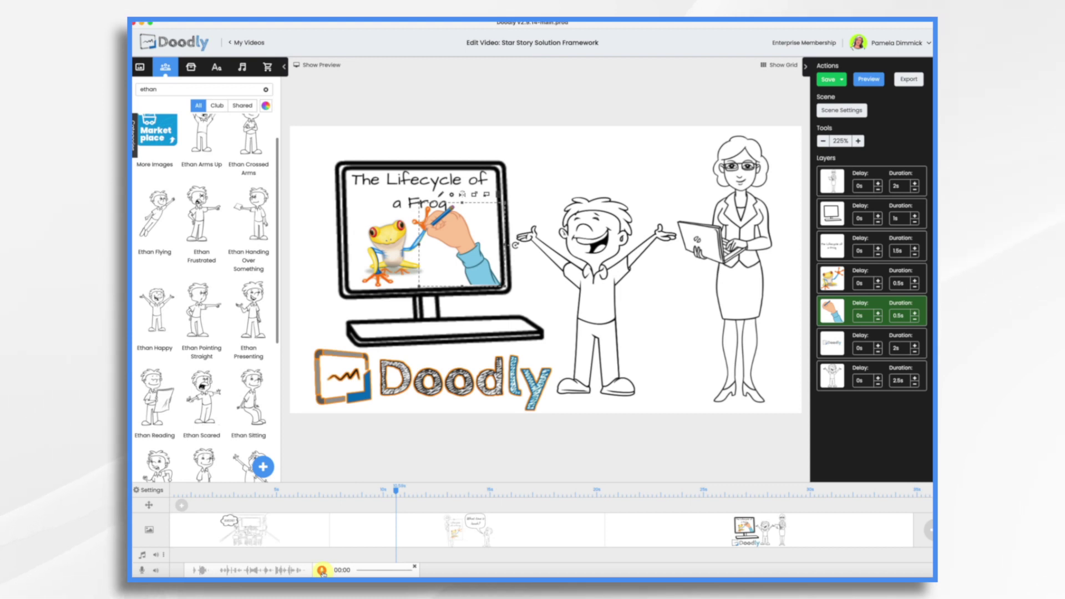
click(322, 571)
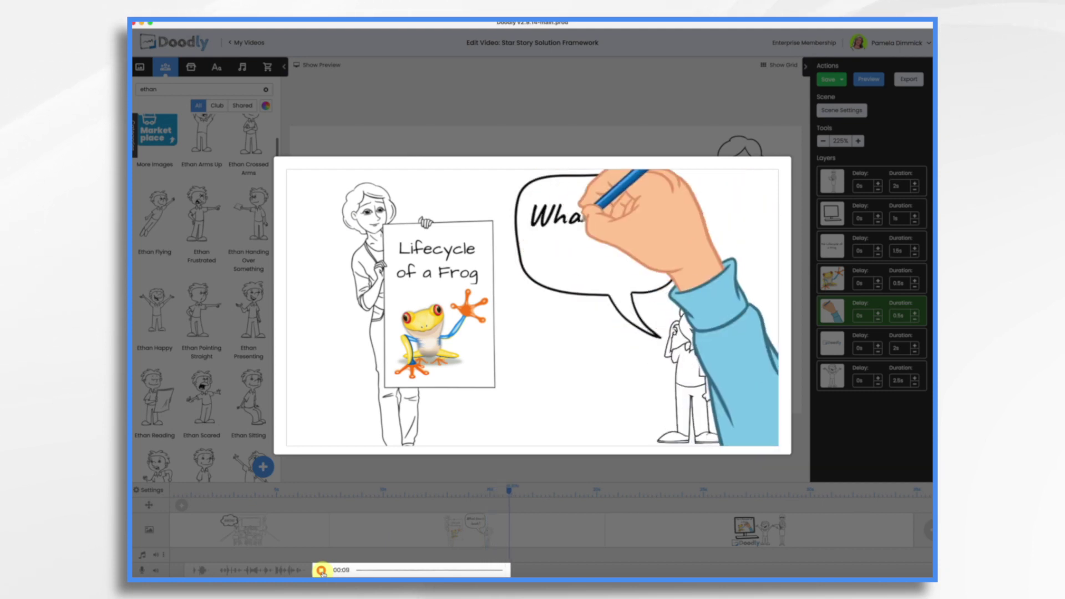
click(321, 570)
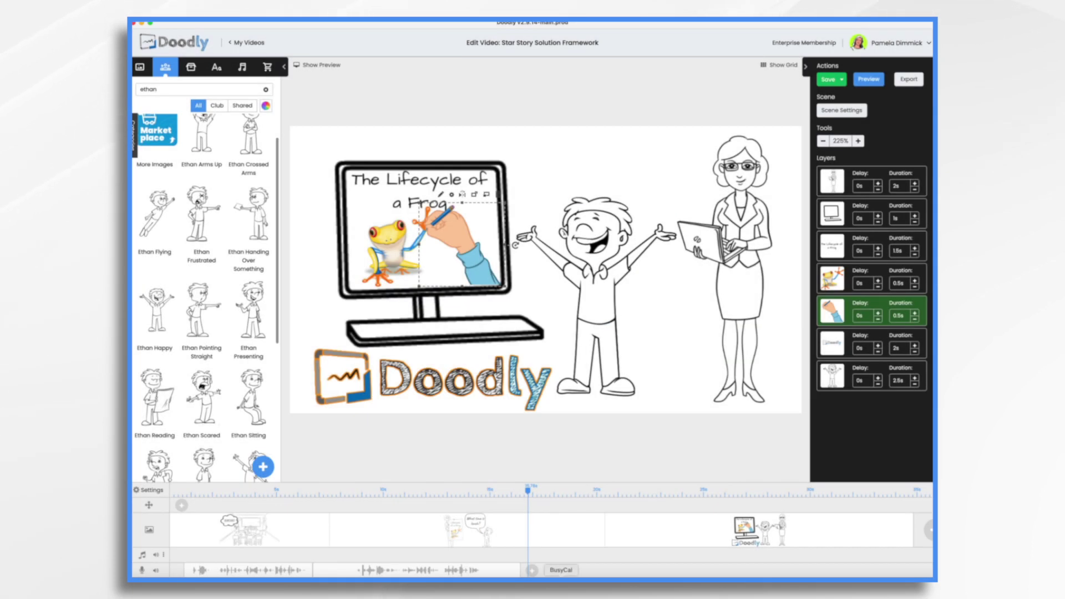
Record a third voiceover clip directly after the second one.
click(535, 572)
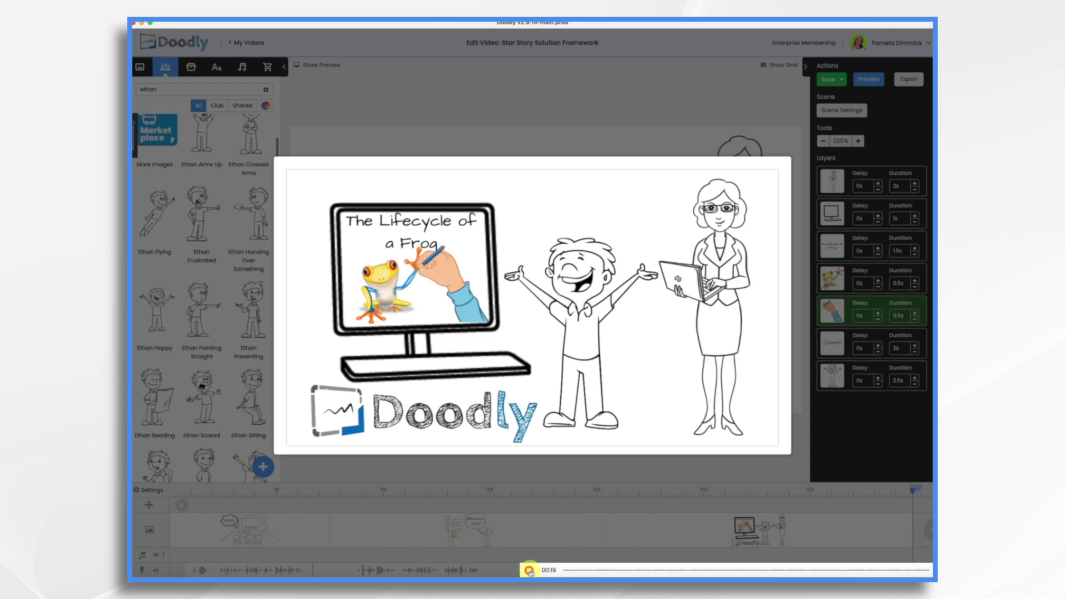
click(529, 570)
drag(493, 570, 790, 564)
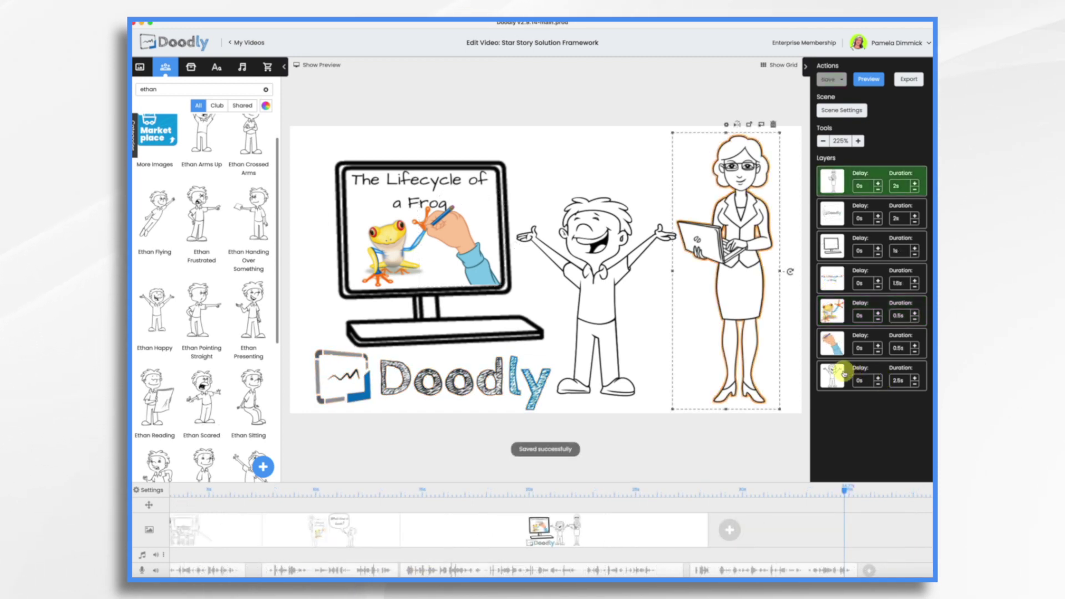
Set the delay of the boy with raised arms to 7.5s in the computer scene.
click(879, 380)
click(879, 380)
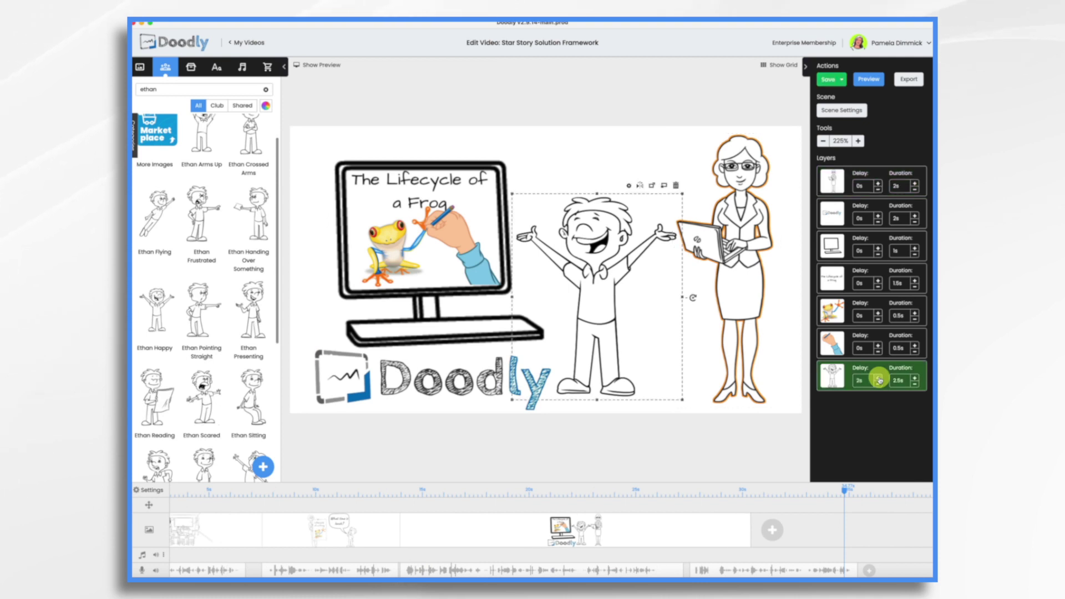
click(879, 380)
click(879, 380)
click(879, 380)
click(879, 380)
click(879, 380)
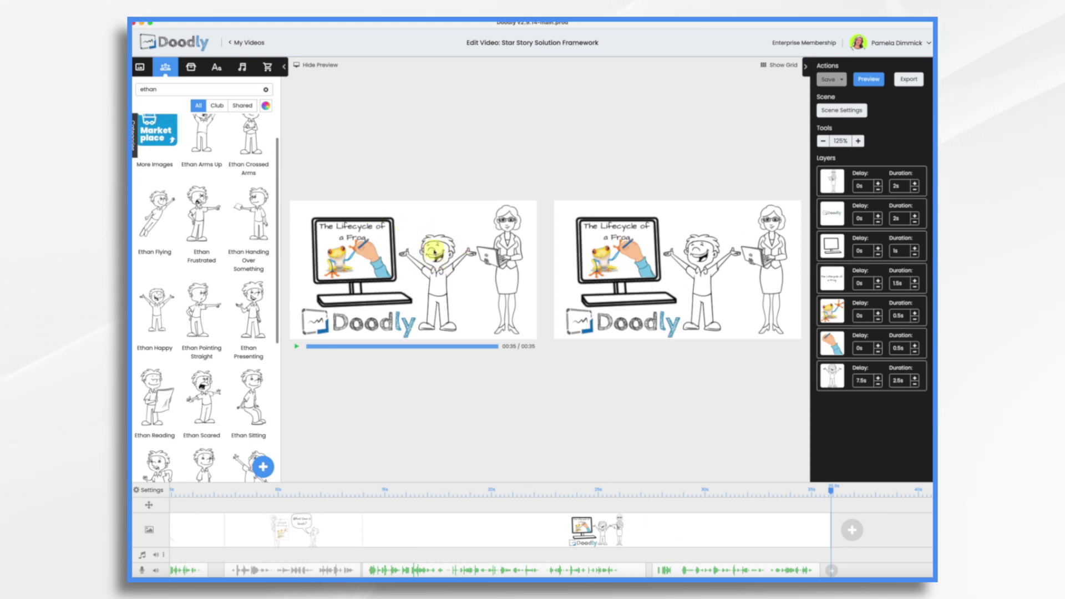
Add a panning & zooming effect to the computer scene and position it at about 29 seconds on the timeline.
click(581, 333)
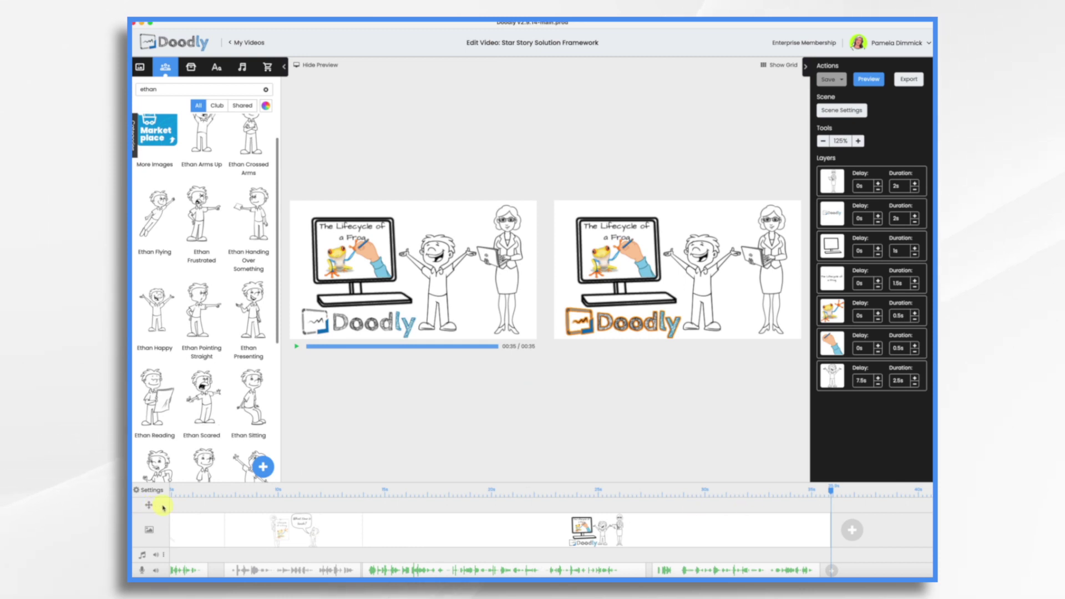
click(779, 507)
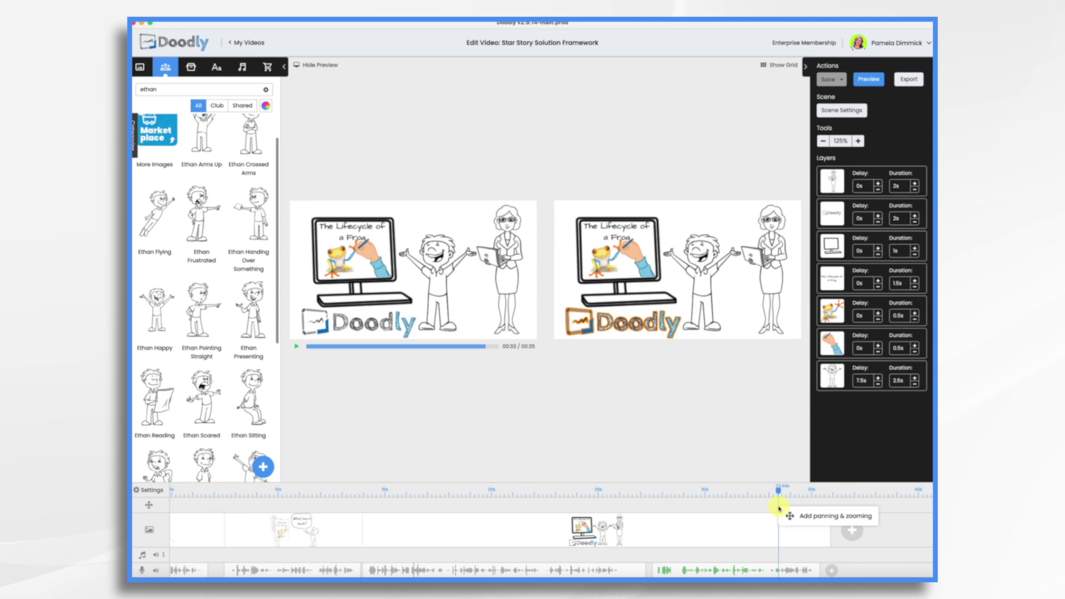
click(806, 517)
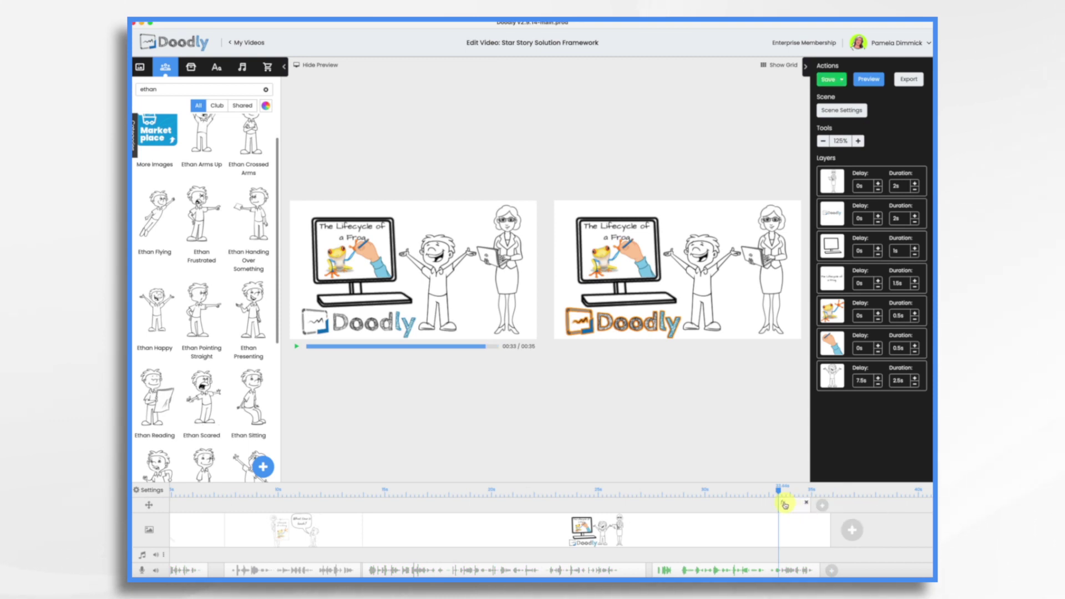
mouse_move(779, 490)
mouse_down()
mouse_move(675, 492)
mouse_move(697, 500)
mouse_up()
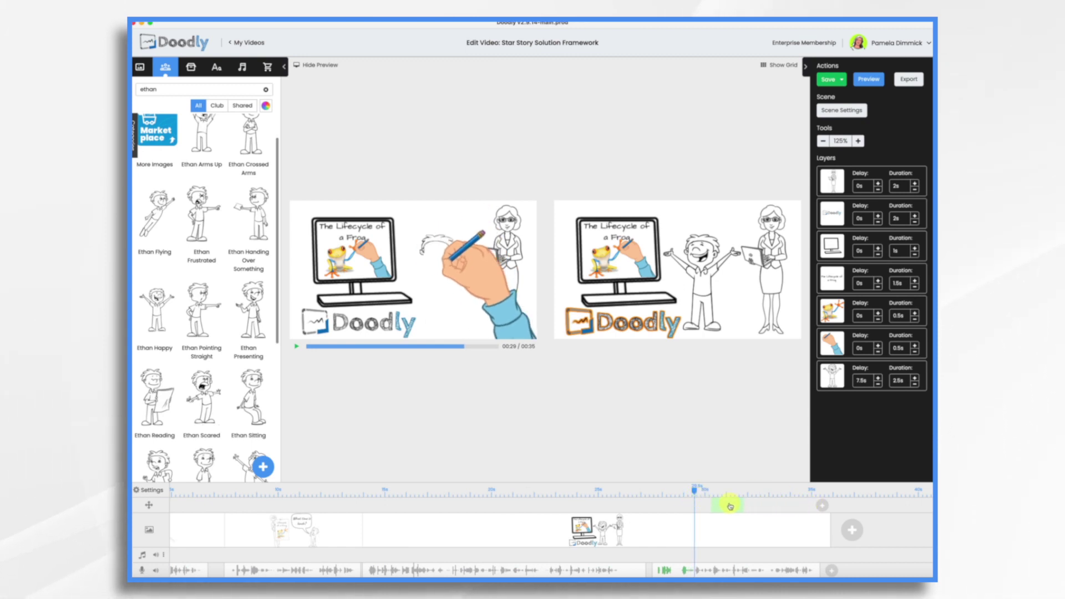
mouse_move(718, 509)
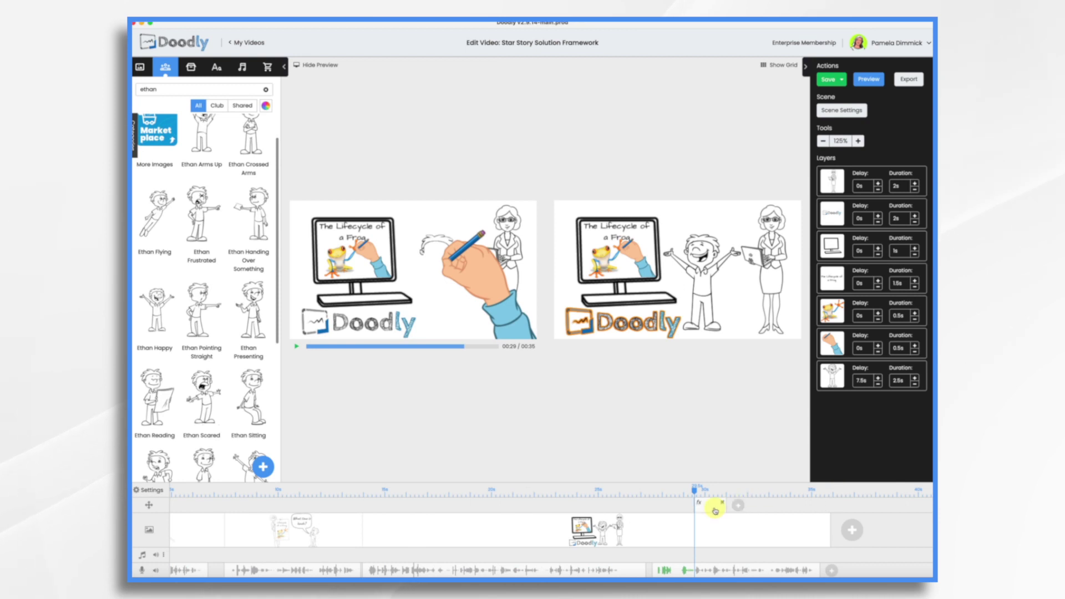
Shrink the pan & zoom effect's end frame, center it on the boy being drawn, and apply the settings.
click(713, 509)
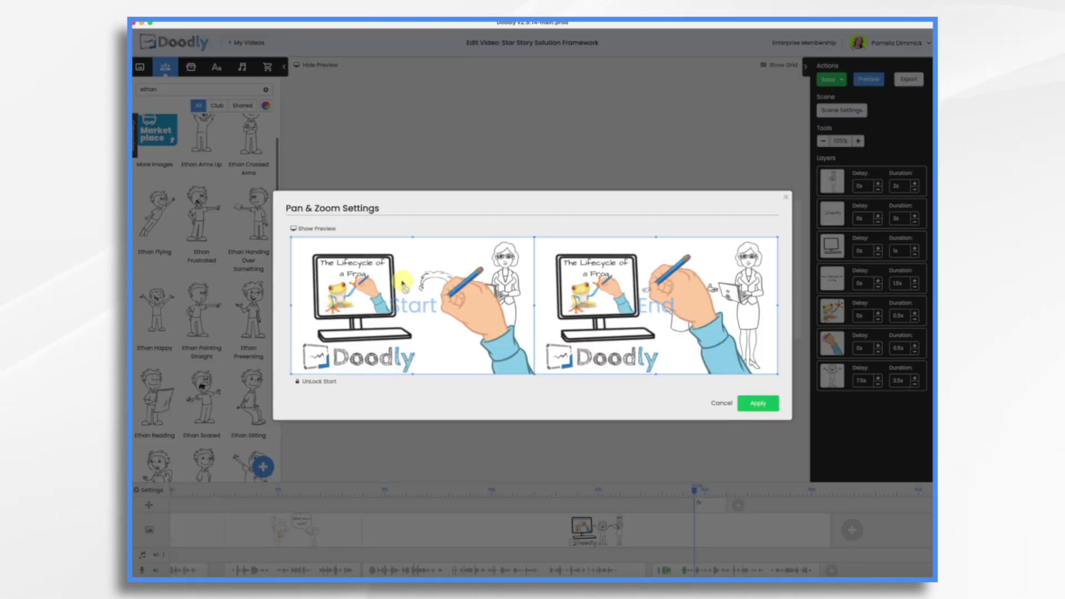
drag(536, 374, 578, 343)
drag(671, 283, 688, 297)
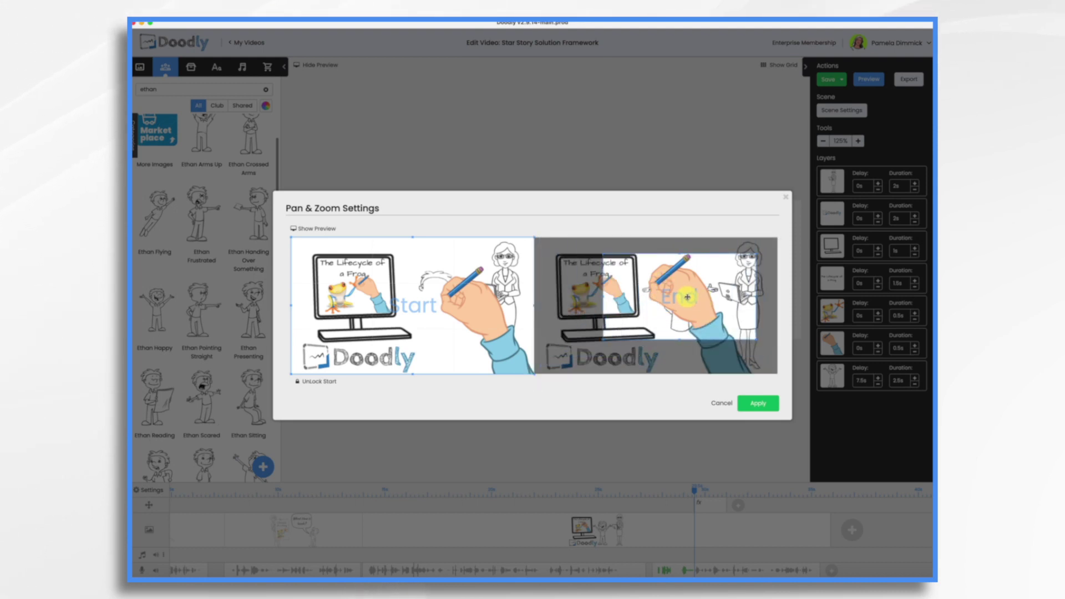
drag(754, 336, 724, 322)
drag(674, 286, 690, 296)
click(758, 403)
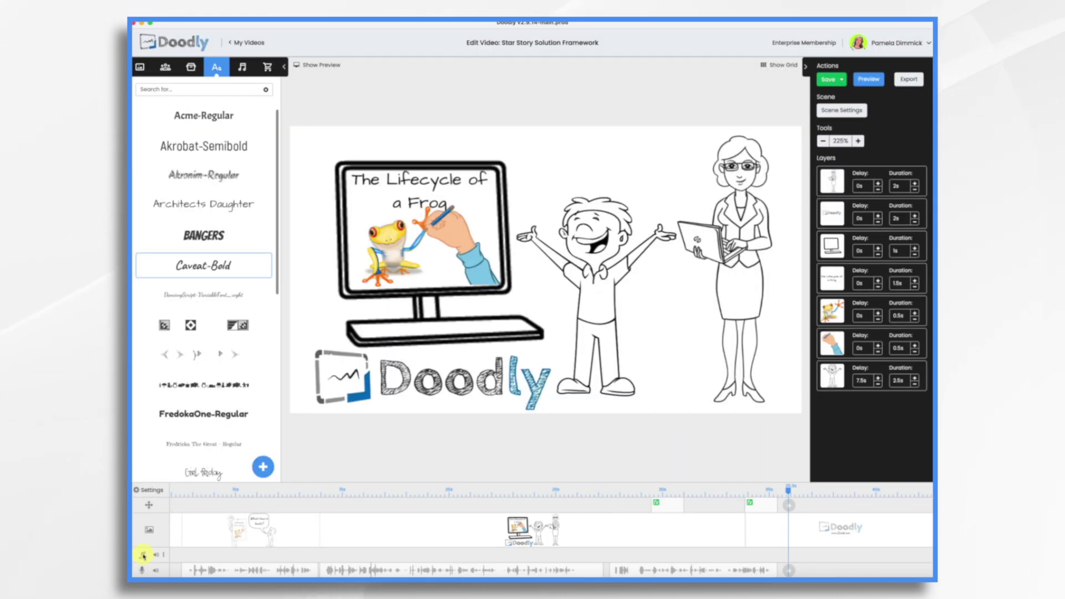
Browse the stock music category and add "A New Hope" to the start of the music track.
click(242, 67)
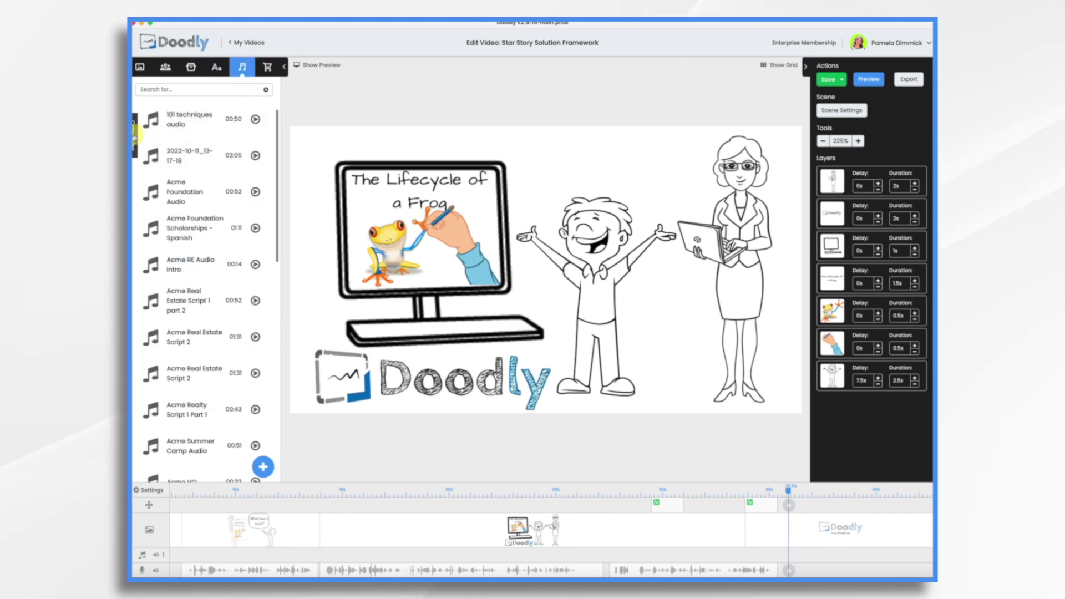
click(134, 135)
click(144, 162)
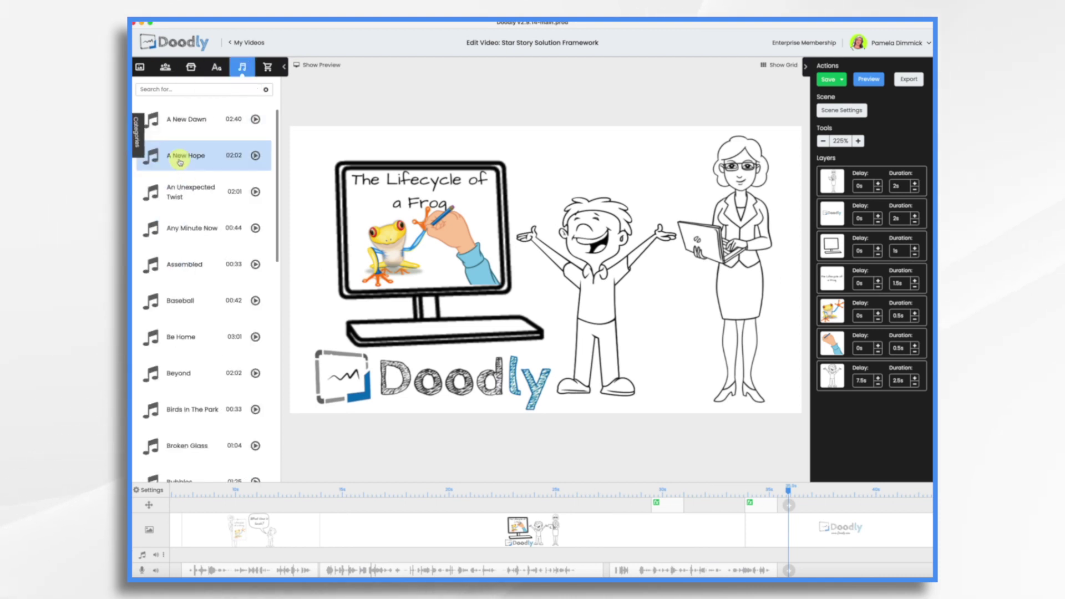
scroll(186, 209, down, 1)
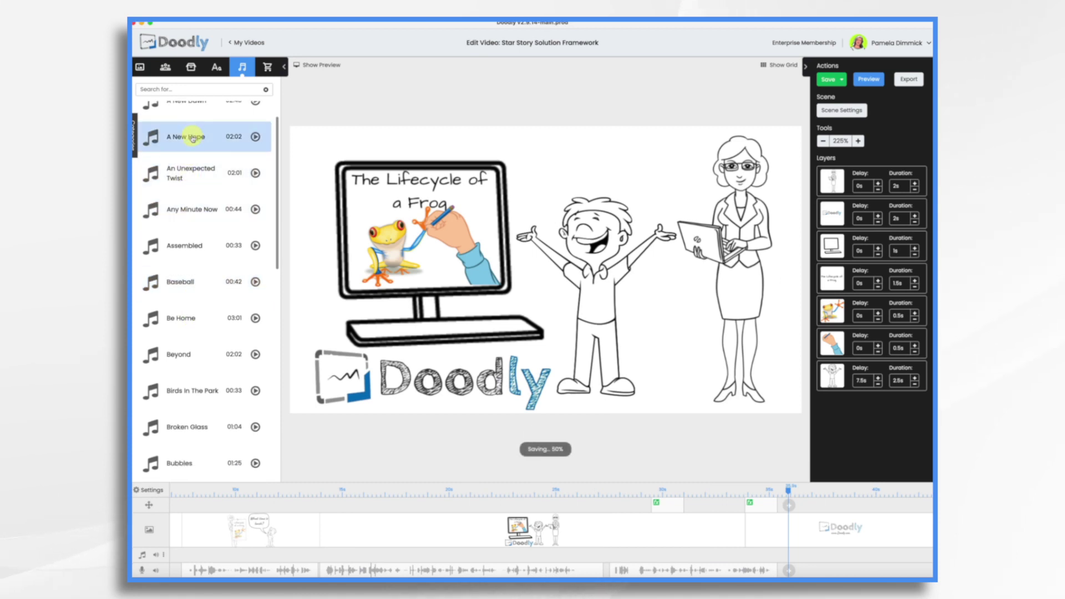
drag(179, 136, 217, 558)
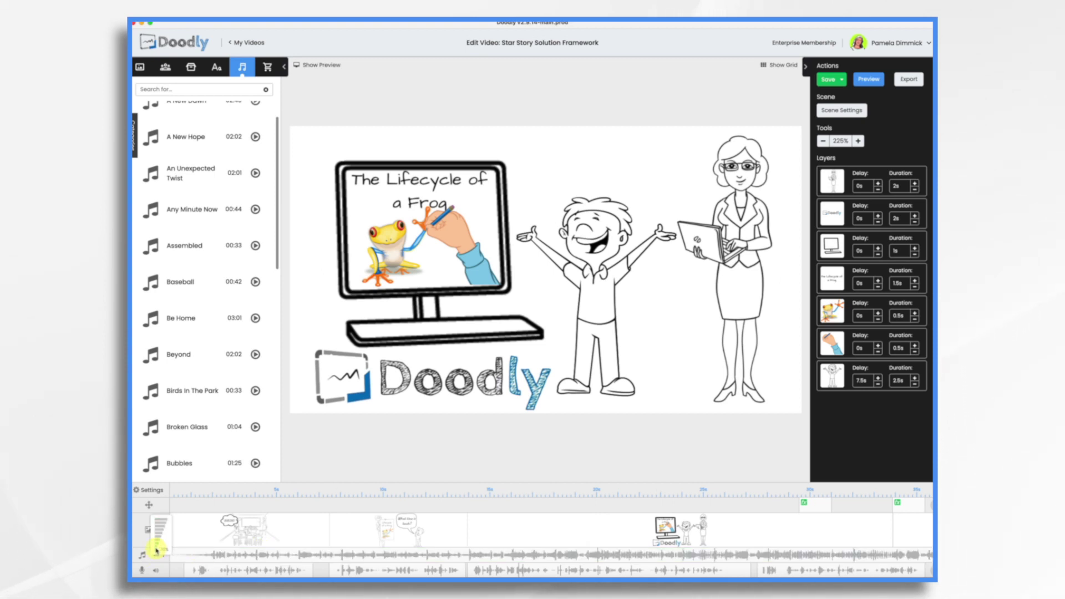
Trim the end of the "A New Hope" music to match the end of the final Doodly logo scene.
scroll(729, 557, right, 5)
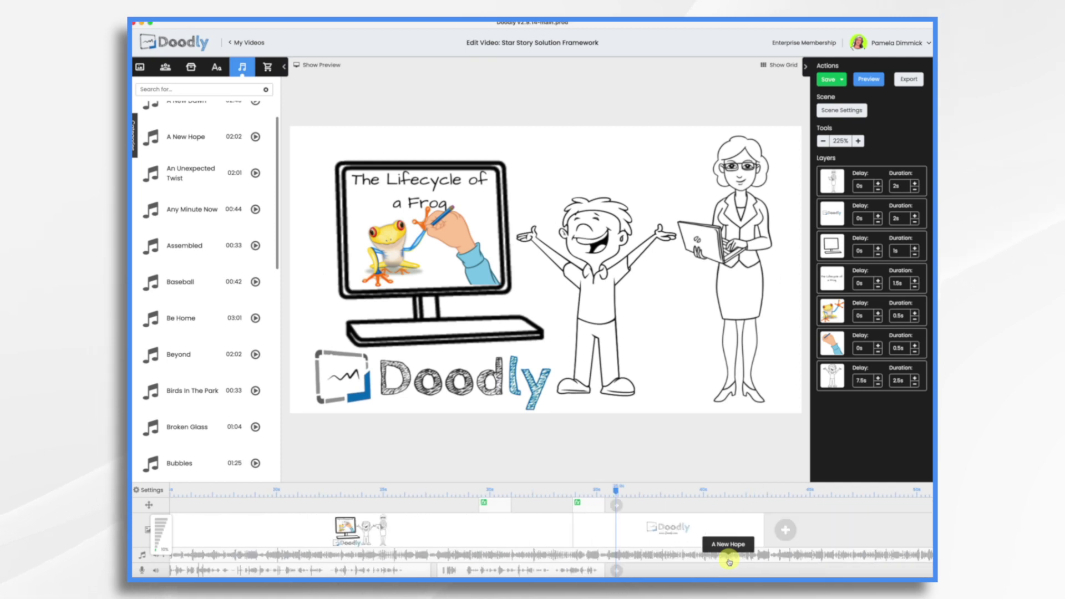
scroll(729, 558, right, 5)
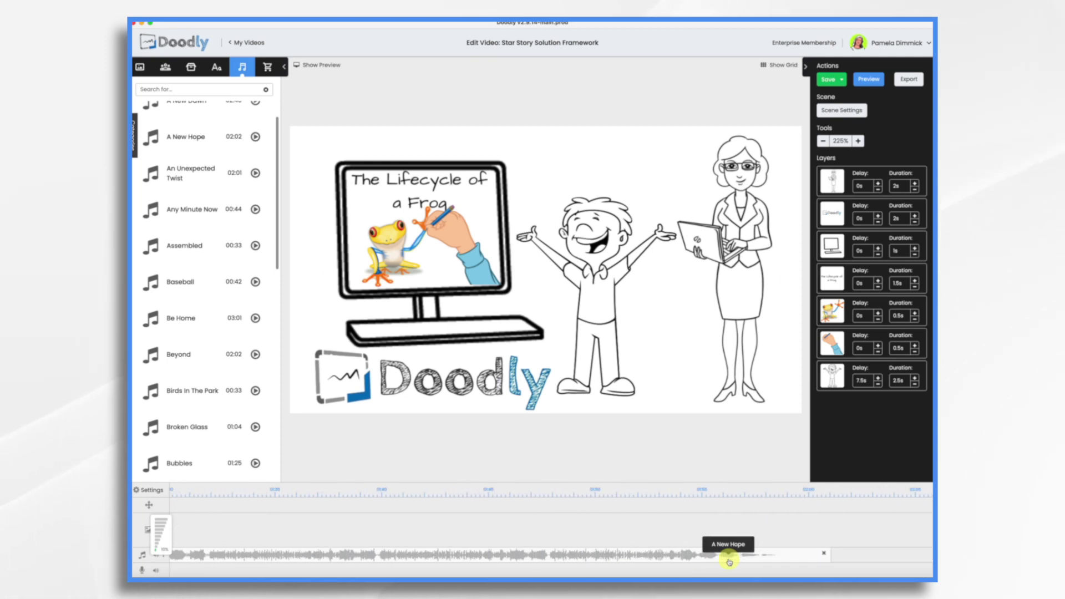
drag(832, 556, 469, 555)
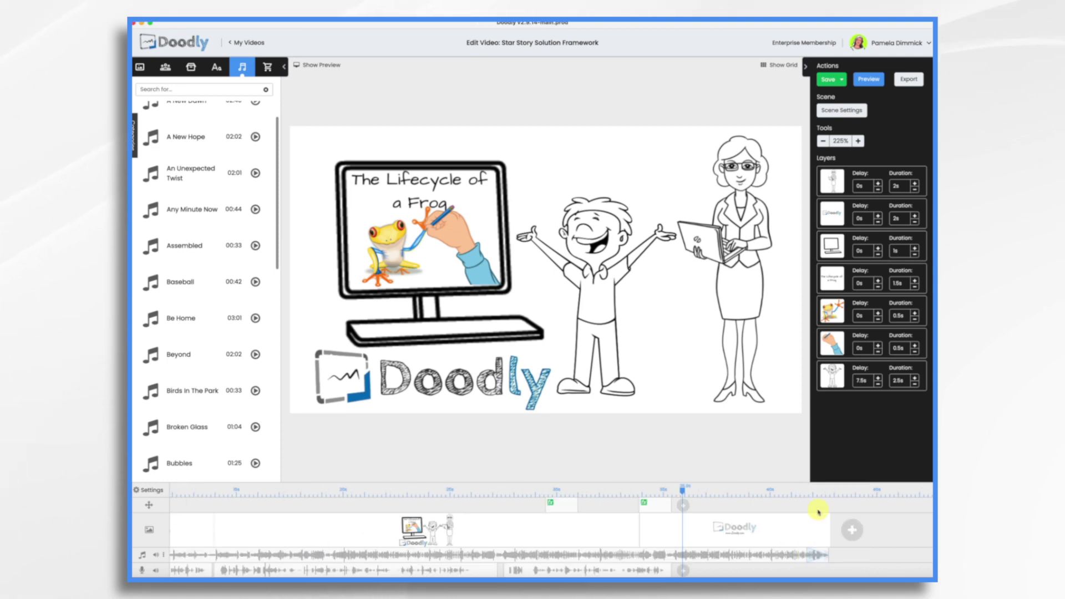